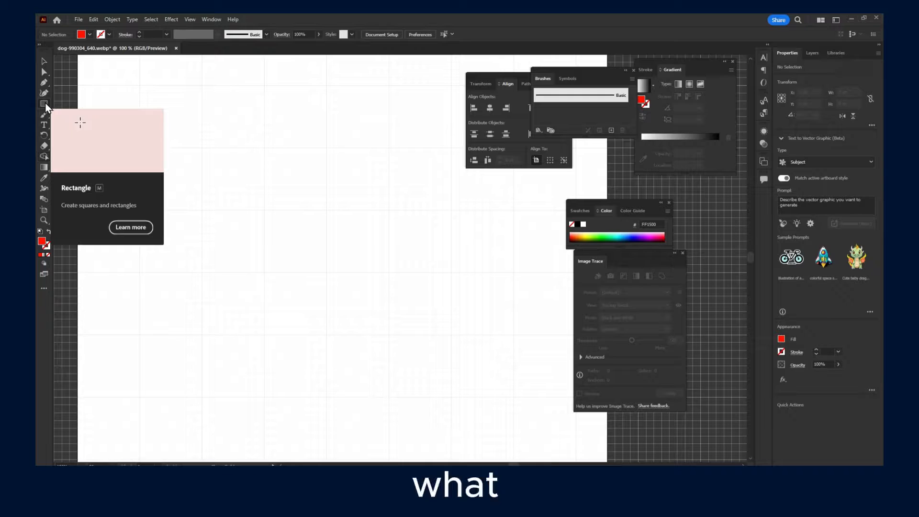
Step: Draw a red rectangle about 117 × 99 pt in the artboard's upper-left area and rotate it 45°
{"action": "left_click", "coordinate": [46, 103]}
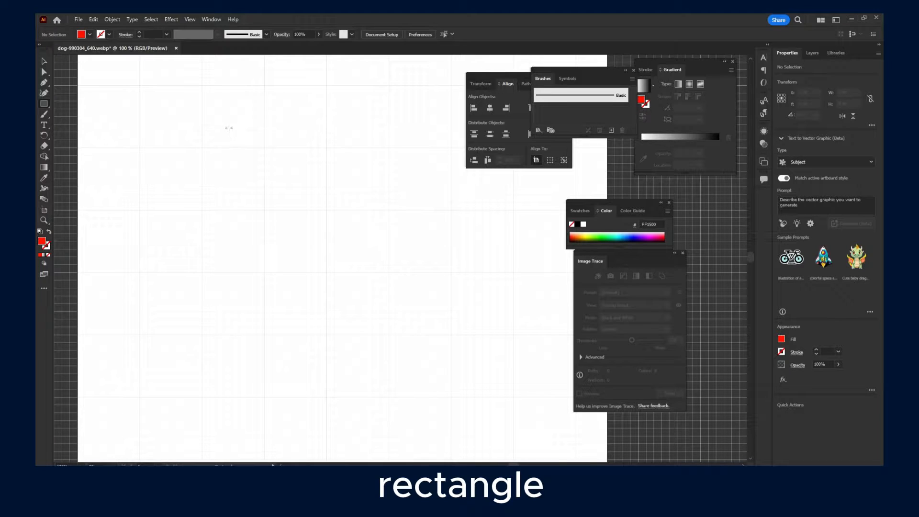
{"action": "left_click_drag", "start_coordinate": [226, 125], "coordinate": [327, 209]}
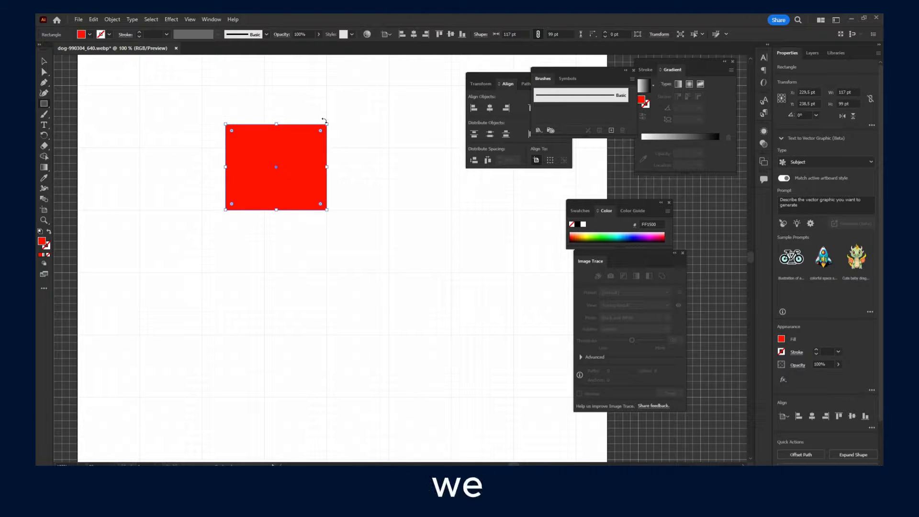
{"action": "left_click_drag", "start_coordinate": [326, 123], "coordinate": [279, 133]}
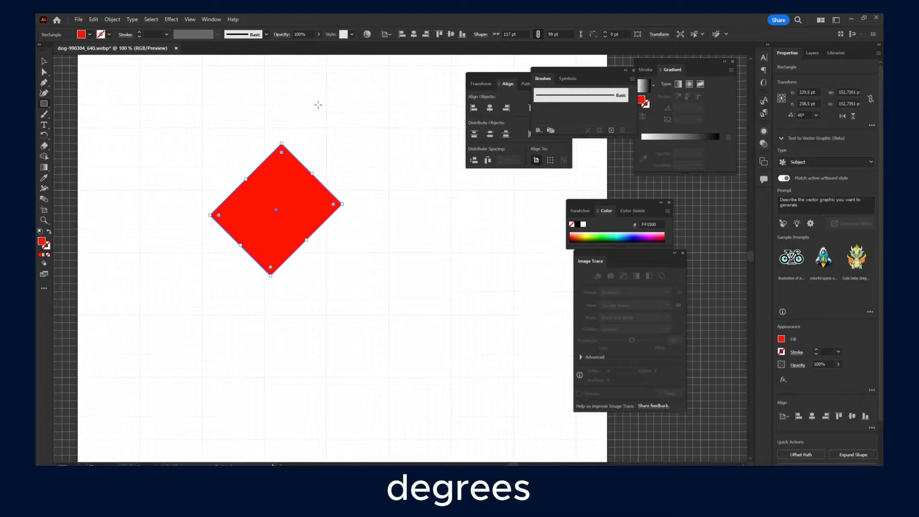
Step: Turn off Show Rich Tool Tips in the general preferences
{"action": "left_click", "coordinate": [44, 83]}
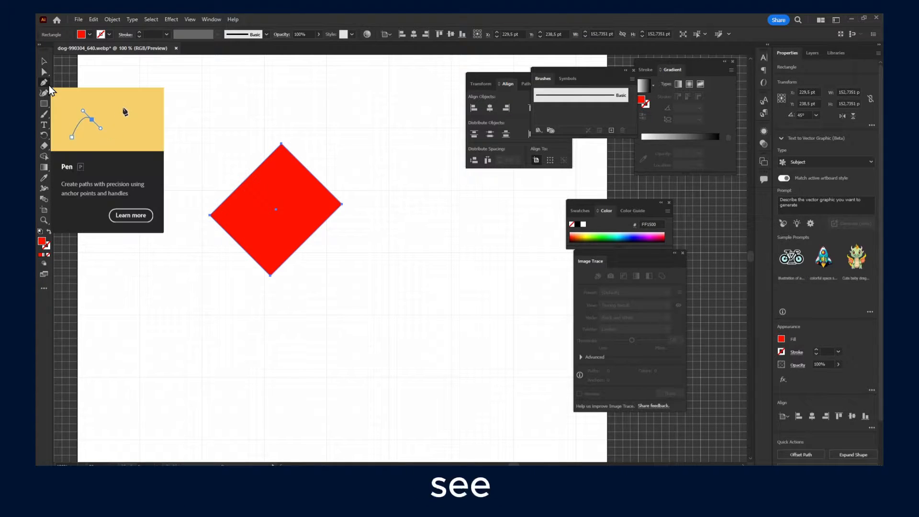
{"action": "left_click", "coordinate": [94, 19]}
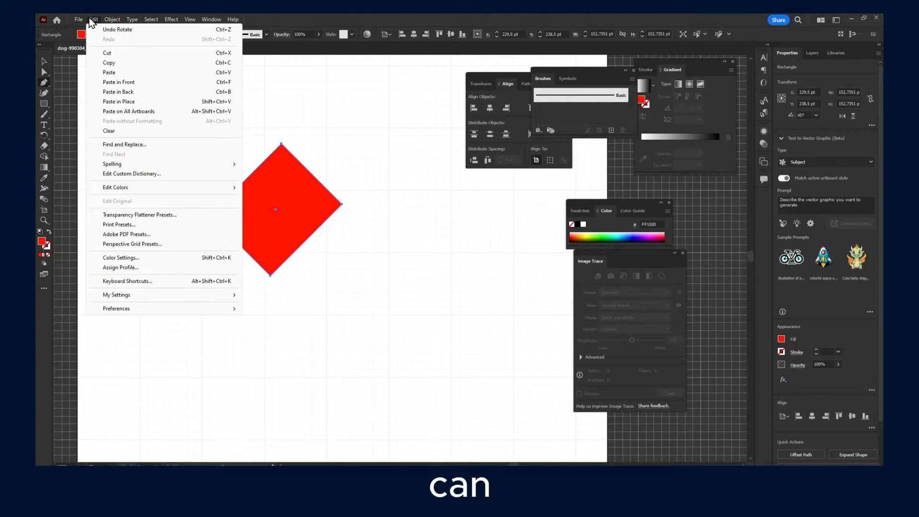
{"action": "mouse_move", "coordinate": [154, 308]}
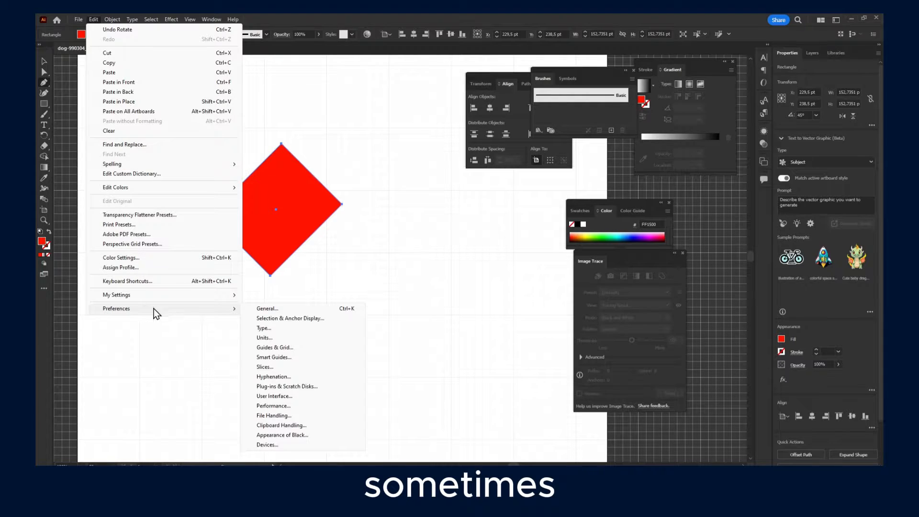
{"action": "left_click", "coordinate": [266, 309]}
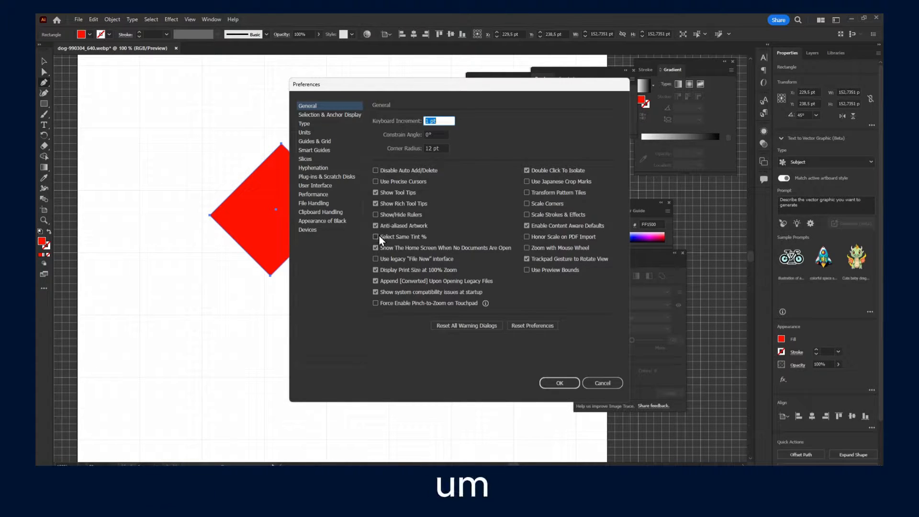
{"action": "left_click", "coordinate": [376, 204]}
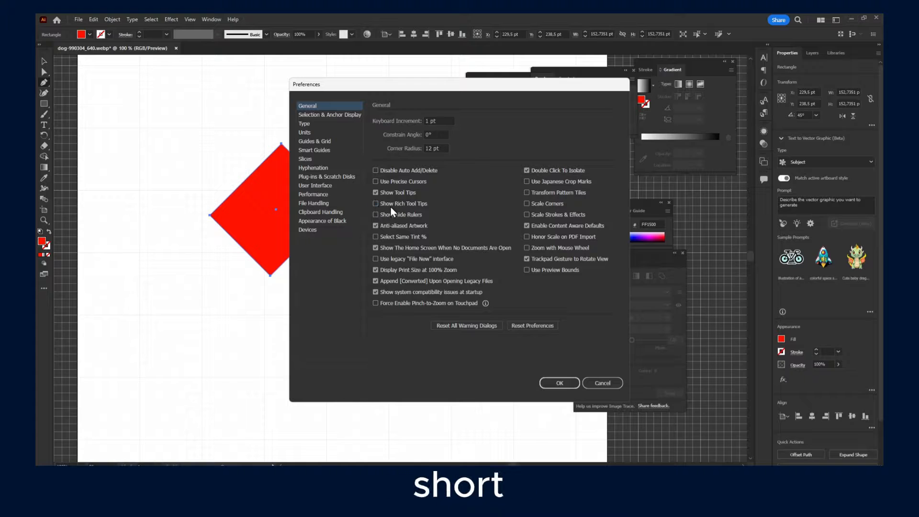
{"action": "left_click", "coordinate": [564, 387]}
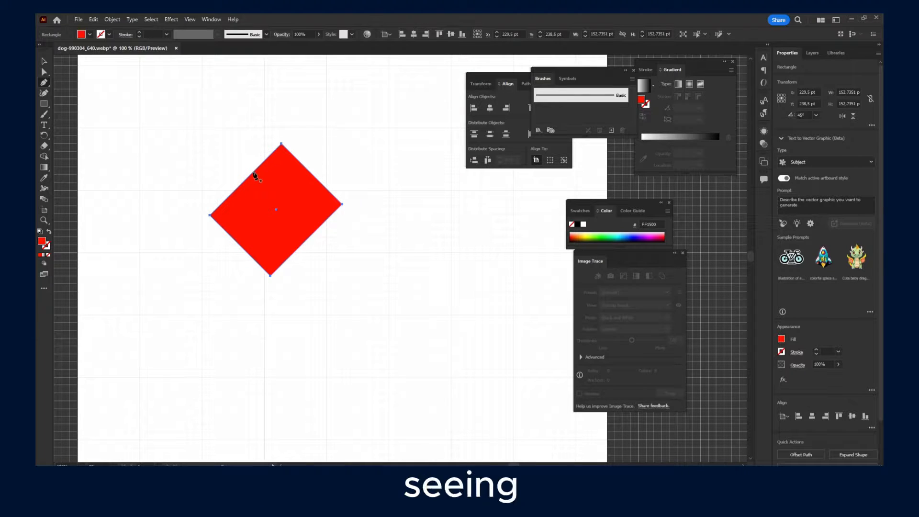
{"action": "scroll", "coordinate": [302, 174], "scroll_direction": "up", "scroll_amount": 1}
{"action": "left_click", "coordinate": [302, 175]}
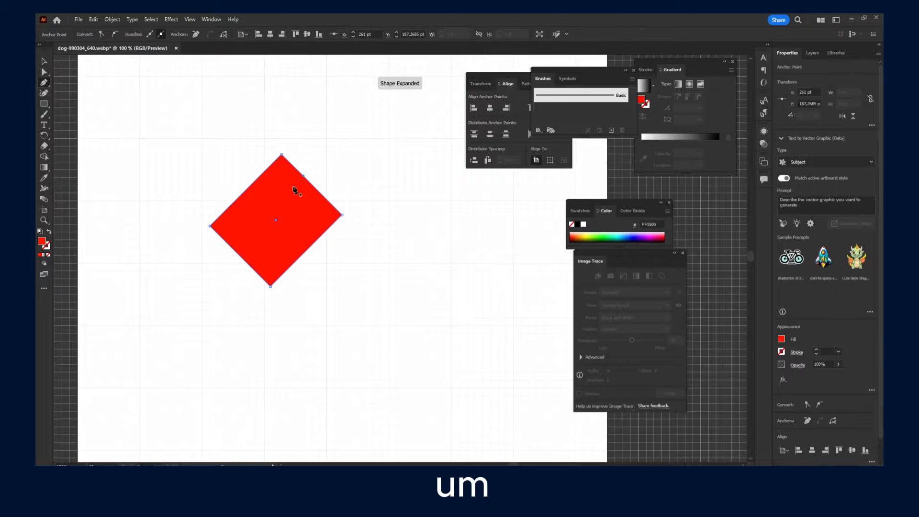
{"action": "key", "text": "ctrl+z"}
Step: Move the rotated red rectangle slightly up and to the right on the artboard
{"action": "left_click", "coordinate": [42, 62]}
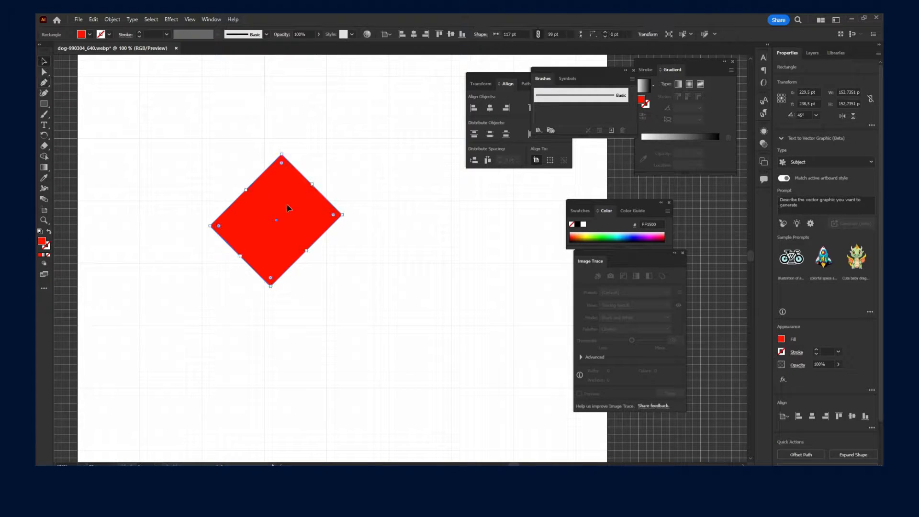
{"action": "left_click_drag", "start_coordinate": [286, 204], "coordinate": [294, 197]}
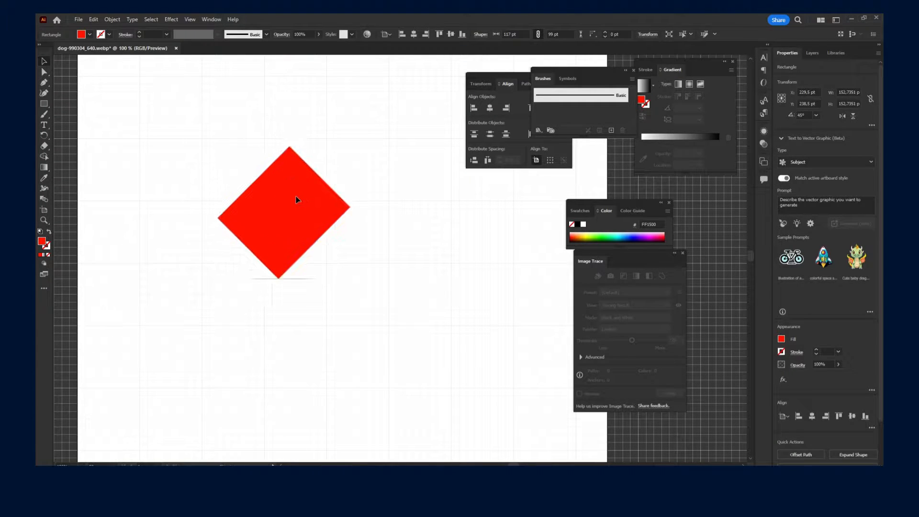
{"action": "left_click", "coordinate": [190, 19]}
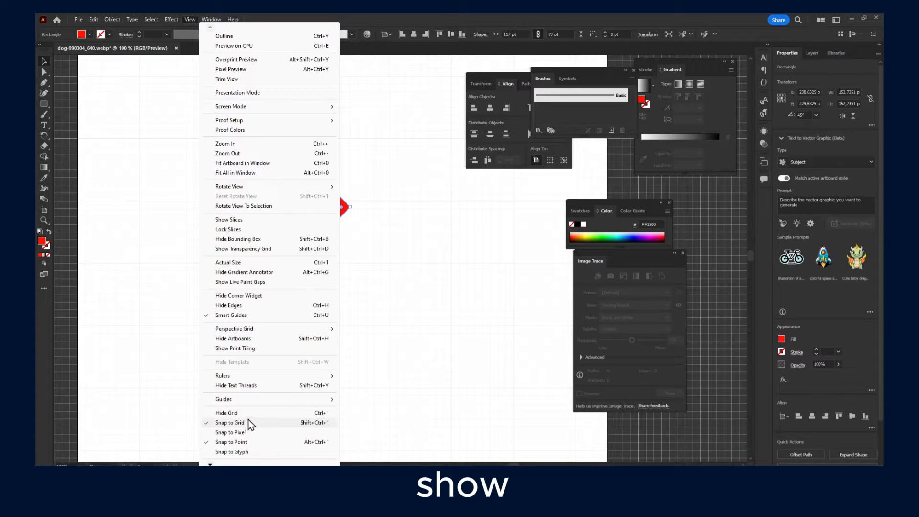
{"action": "left_click", "coordinate": [46, 92]}
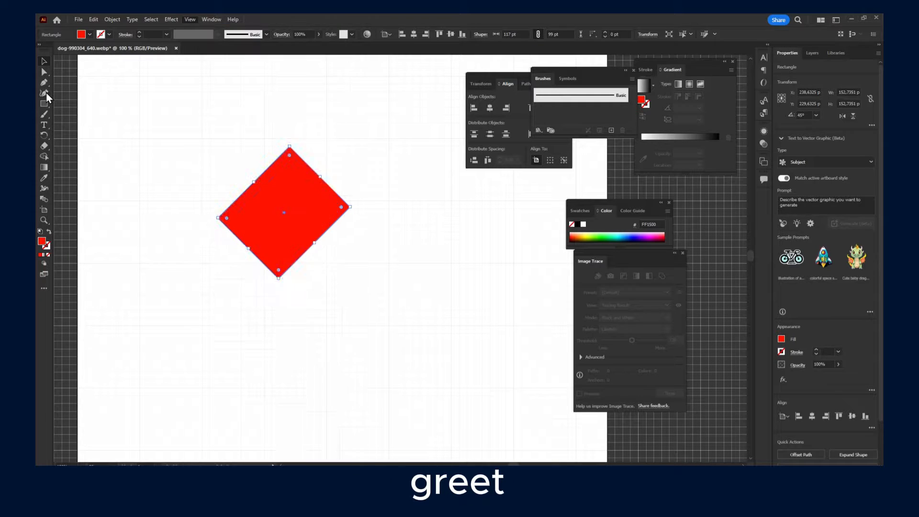
{"action": "left_click", "coordinate": [45, 84]}
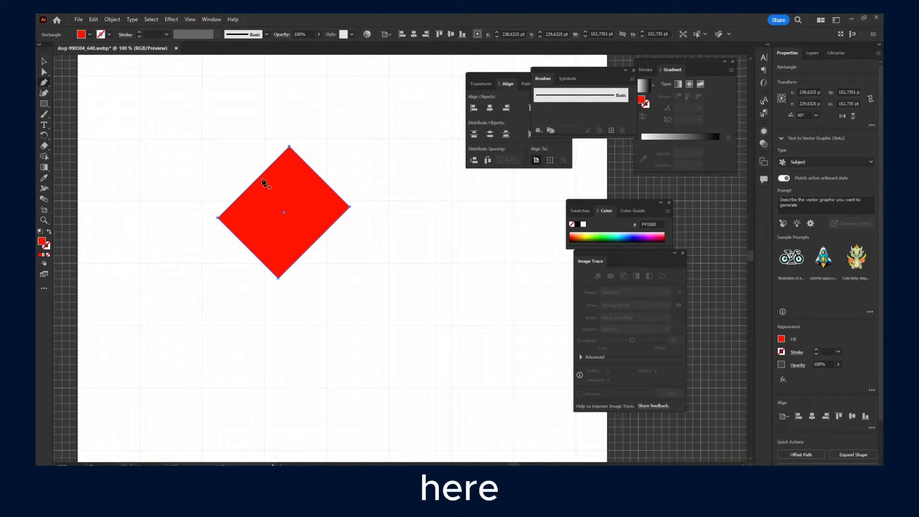
{"action": "left_click_drag", "start_coordinate": [264, 177], "coordinate": [232, 137]}
{"action": "key", "text": "ctrl+z"}
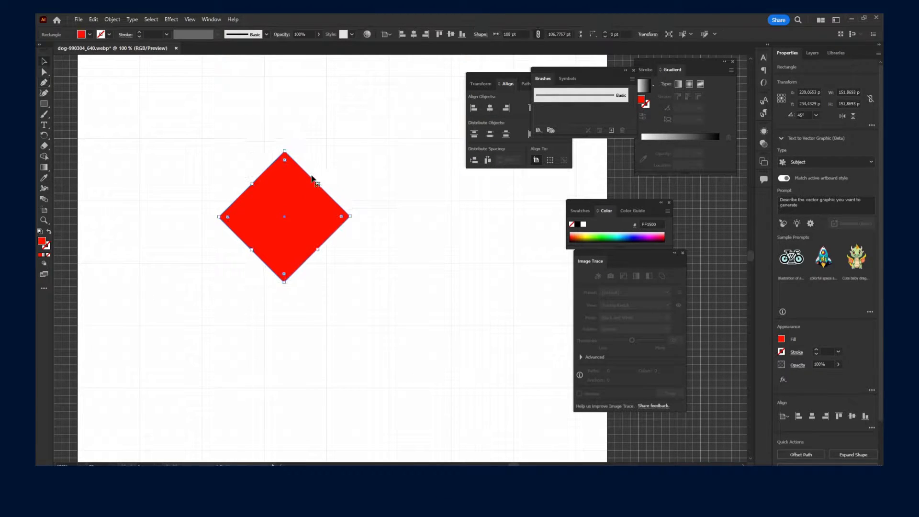
{"action": "left_click", "coordinate": [44, 82]}
{"action": "left_click", "coordinate": [318, 186]}
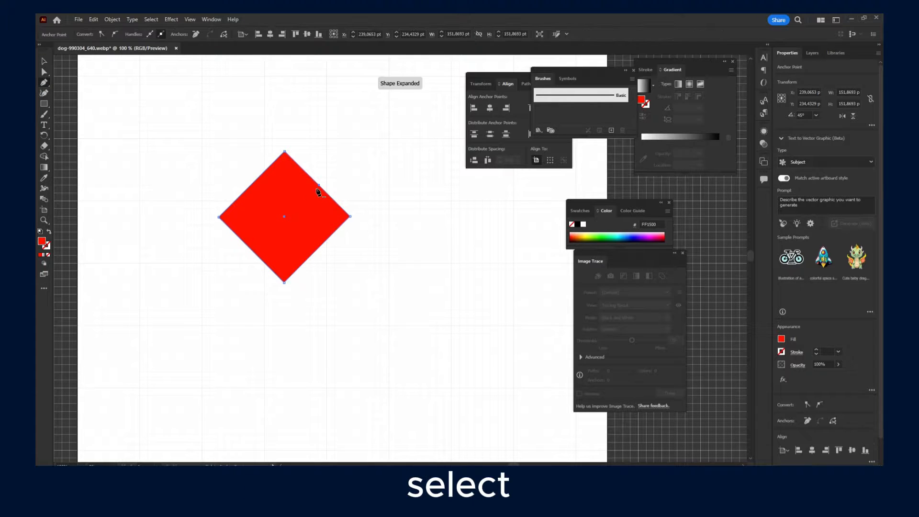
{"action": "key", "text": "ctrl+z"}
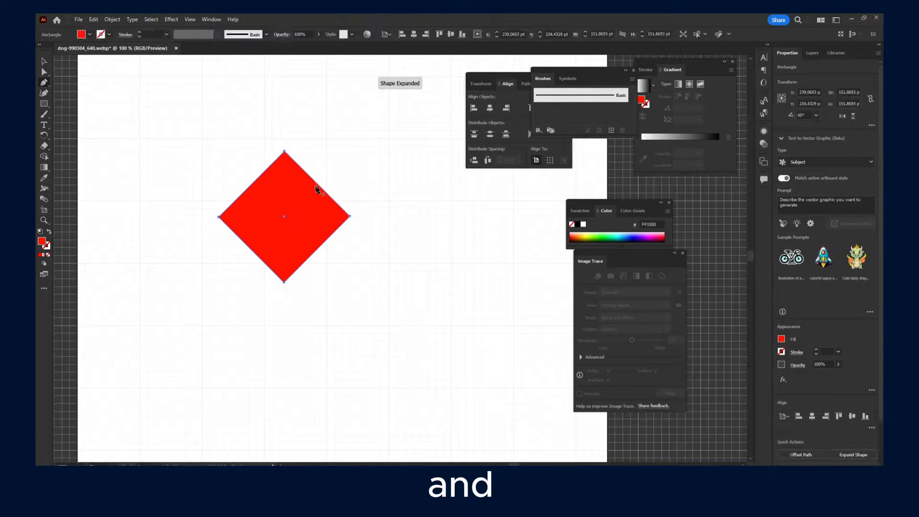
Step: Bend the diamond's two upper edges outward into matching arcs with the Pen tool to form a symmetrical heart
{"action": "key", "text": "alt"}
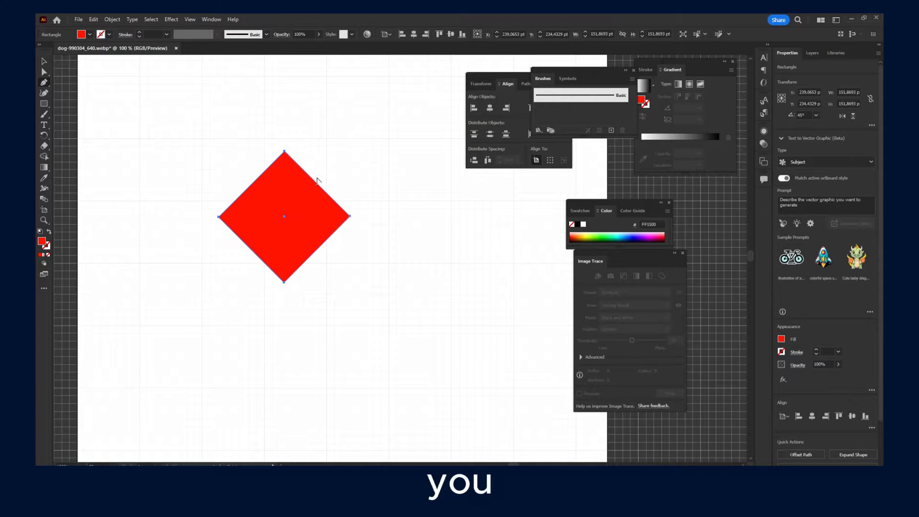
{"action": "left_click_drag", "start_coordinate": [317, 188], "coordinate": [344, 161]}
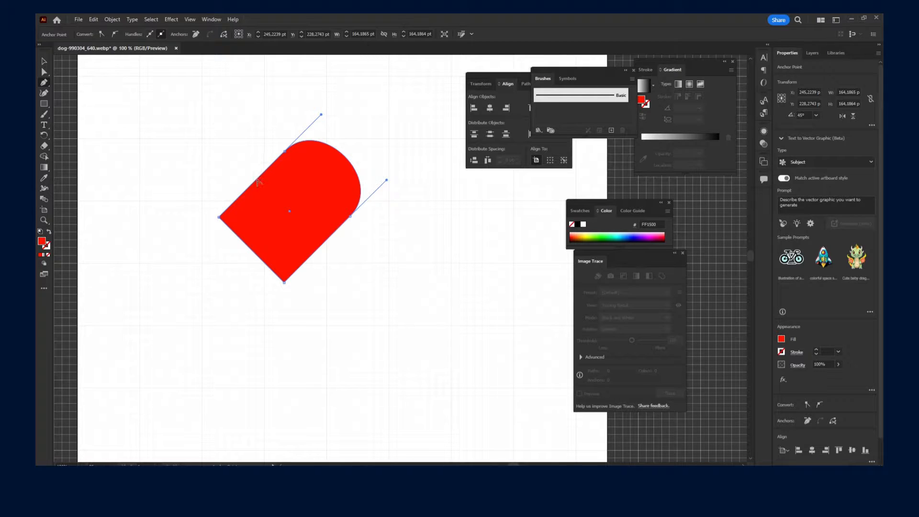
{"action": "key", "text": "ctrl+plus"}
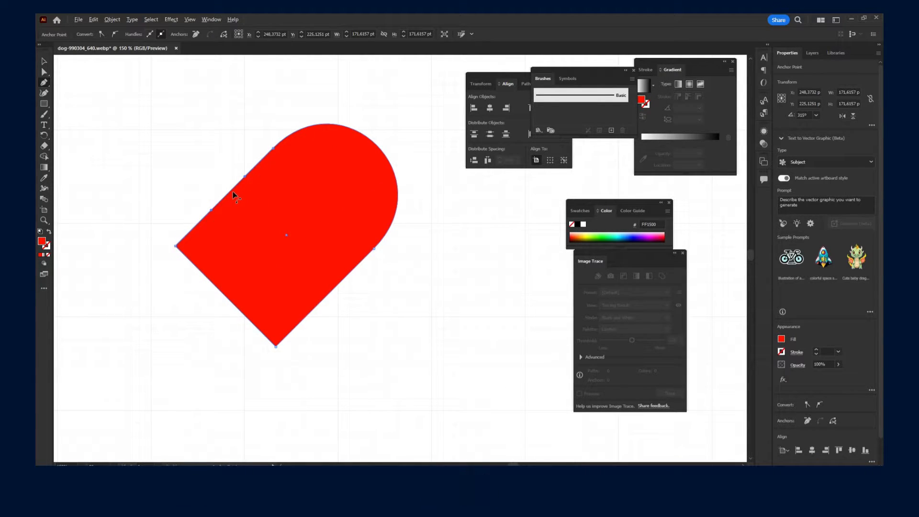
{"action": "left_click_drag", "start_coordinate": [230, 192], "coordinate": [188, 154]}
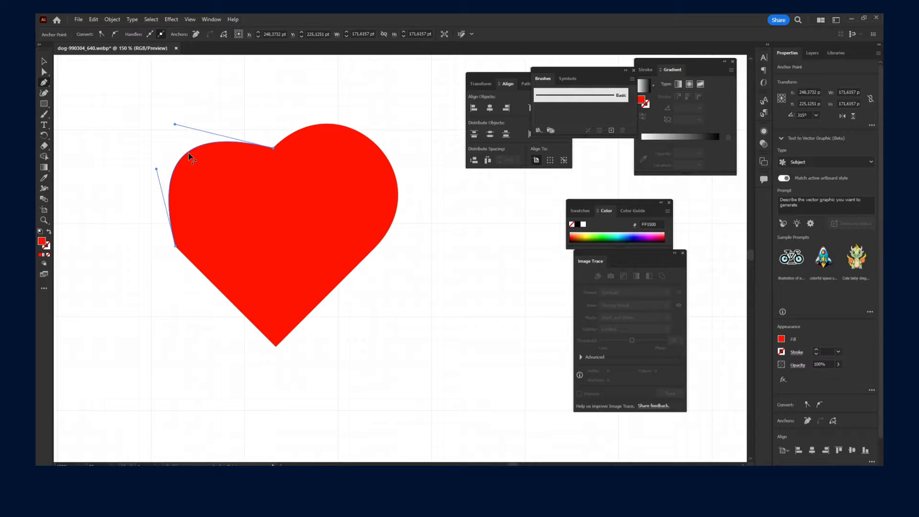
{"action": "left_click_drag", "start_coordinate": [189, 153], "coordinate": [152, 169]}
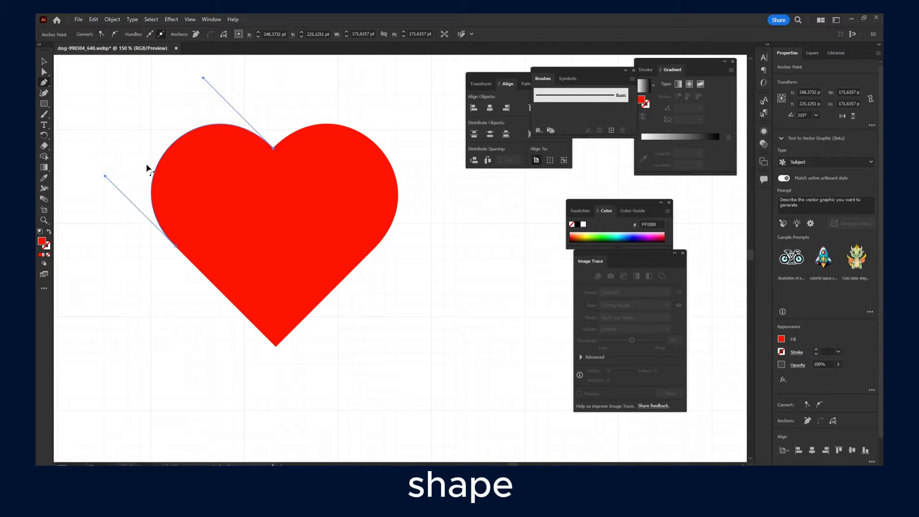
{"action": "left_click_drag", "start_coordinate": [147, 169], "coordinate": [145, 162]}
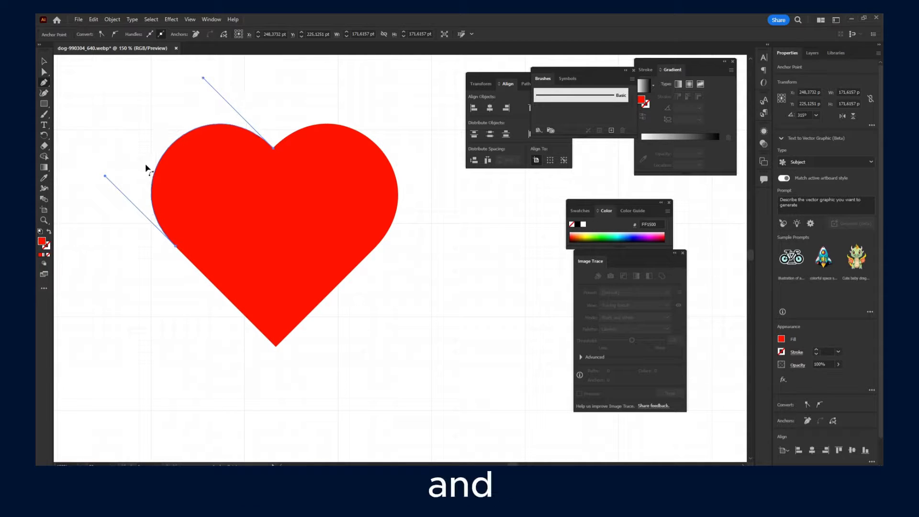
{"action": "left_click", "coordinate": [43, 61]}
{"action": "left_click_drag", "start_coordinate": [252, 196], "coordinate": [163, 143]}
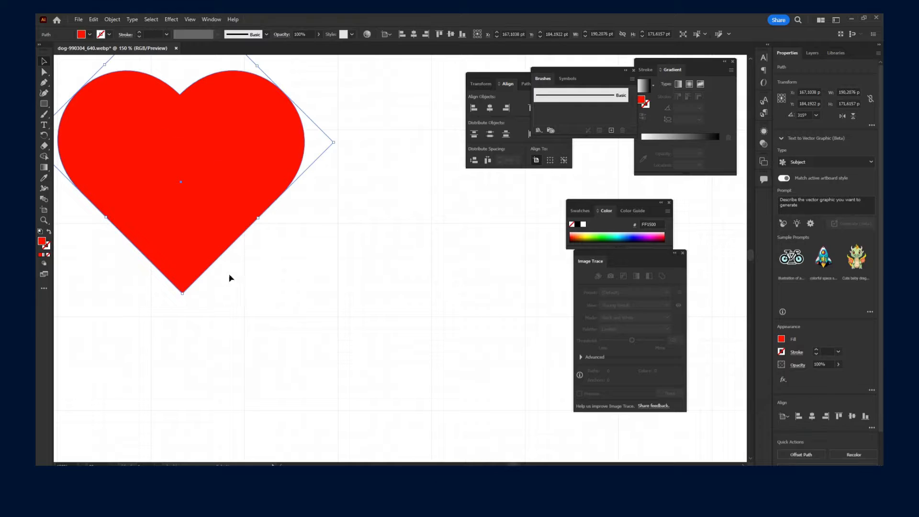
{"action": "left_click_drag", "start_coordinate": [188, 295], "coordinate": [189, 258]}
{"action": "left_click_drag", "start_coordinate": [188, 158], "coordinate": [623, 230]}
{"action": "key", "text": "ctrl+z"}
{"action": "key", "text": "ctrl+z"}
{"action": "left_click_drag", "start_coordinate": [330, 144], "coordinate": [174, 153]}
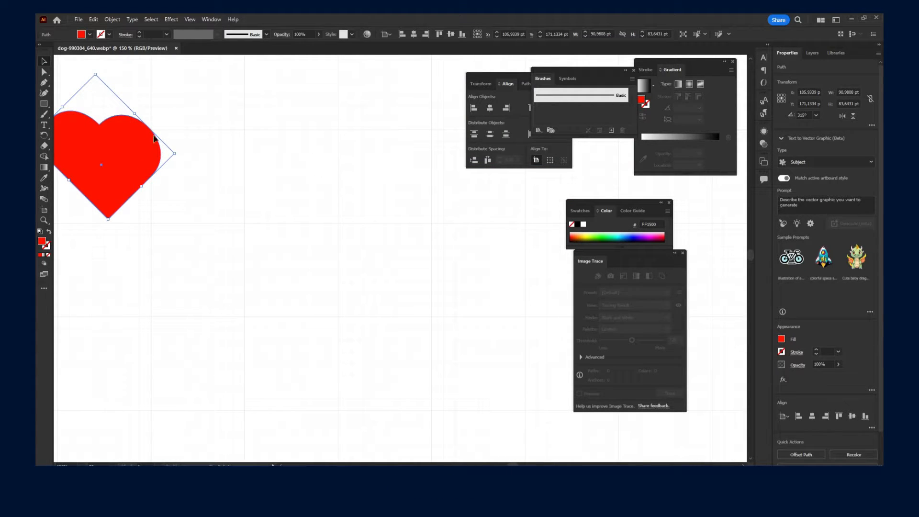
{"action": "key", "text": "ctrl+z"}
Step: Move the heart to the artboard's lower-right area, leaving the upper-left area free for another shape
{"action": "mouse_move", "coordinate": [269, 149]}
{"action": "left_mouse_down"}
{"action": "mouse_move", "coordinate": [462, 222]}
{"action": "mouse_move", "coordinate": [597, 372]}
{"action": "left_mouse_up"}
{"action": "left_click_drag", "start_coordinate": [191, 160], "coordinate": [558, 369]}
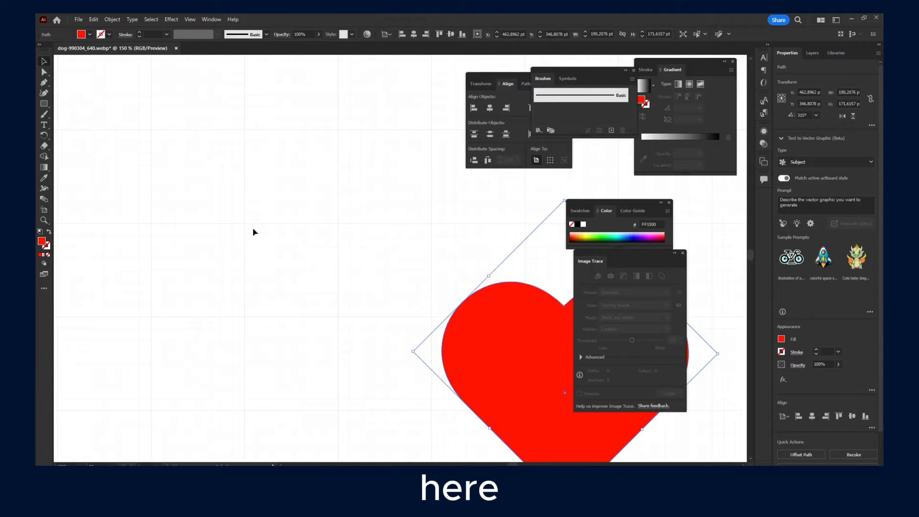
Step: Draw a 72 × 36 pt red rectangle to the upper left of the heart and round its corners to 18 pt
{"action": "left_click_drag", "start_coordinate": [44, 103], "coordinate": [76, 105]}
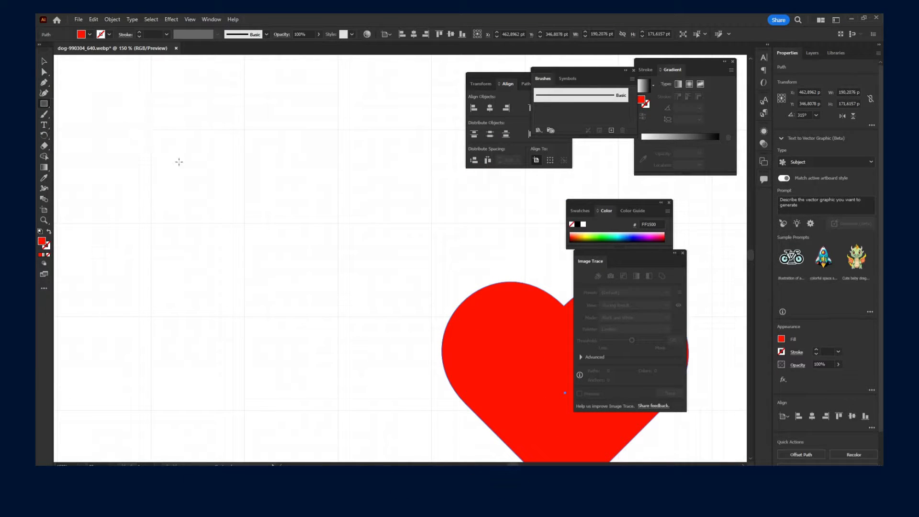
{"action": "mouse_move", "coordinate": [151, 176]}
{"action": "left_mouse_down"}
{"action": "mouse_move", "coordinate": [257, 235]}
{"action": "mouse_move", "coordinate": [246, 227]}
{"action": "left_mouse_up"}
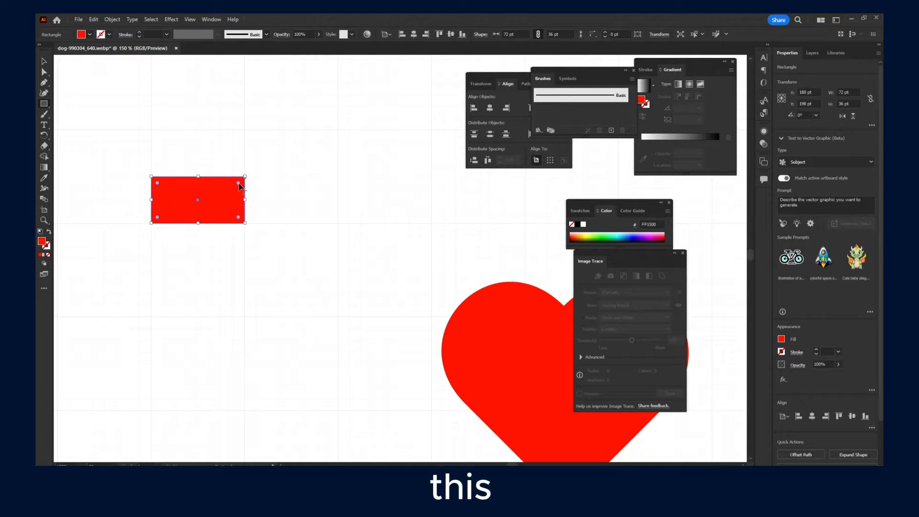
{"action": "mouse_move", "coordinate": [239, 184]}
{"action": "left_mouse_down"}
{"action": "mouse_move", "coordinate": [226, 199]}
{"action": "mouse_move", "coordinate": [208, 199]}
{"action": "left_mouse_up"}
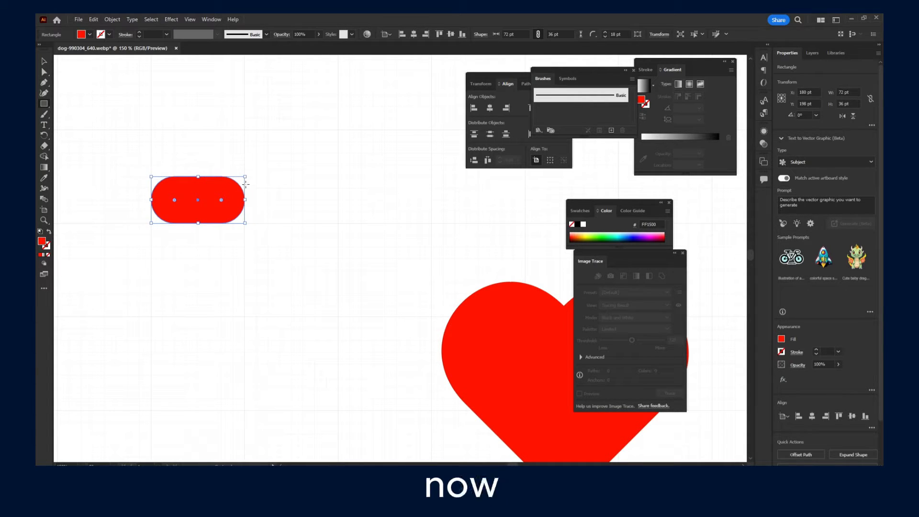
Step: Rotate the pill shape 45° and paste a copy of it directly in front
{"action": "left_click_drag", "start_coordinate": [244, 174], "coordinate": [209, 163]}
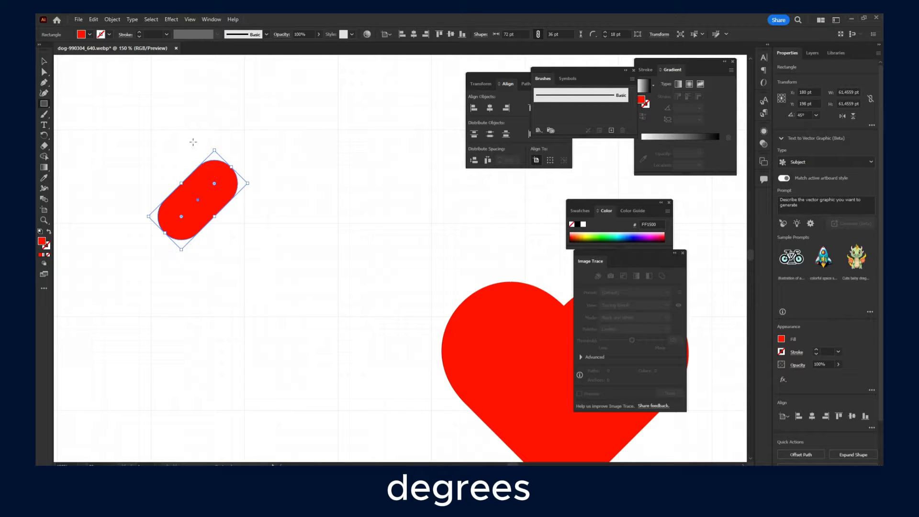
{"action": "left_click", "coordinate": [106, 20]}
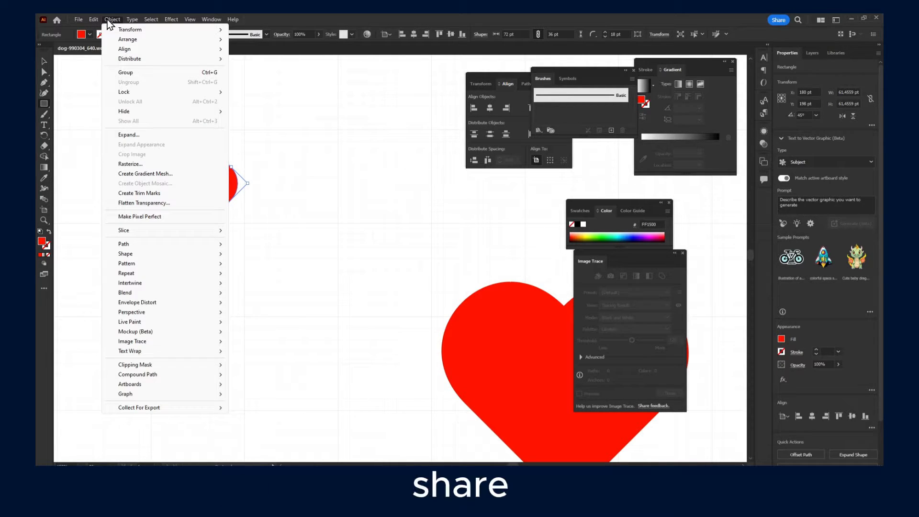
{"action": "mouse_move", "coordinate": [95, 22]}
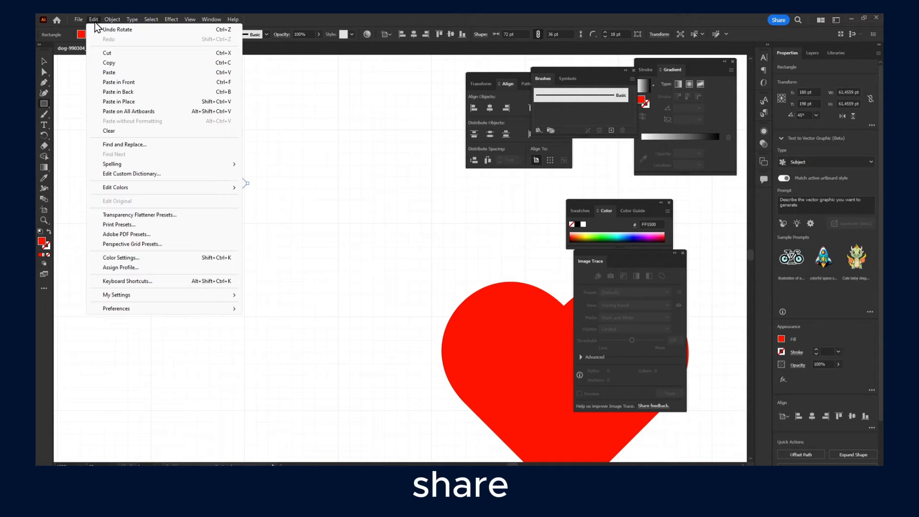
{"action": "left_click", "coordinate": [122, 63]}
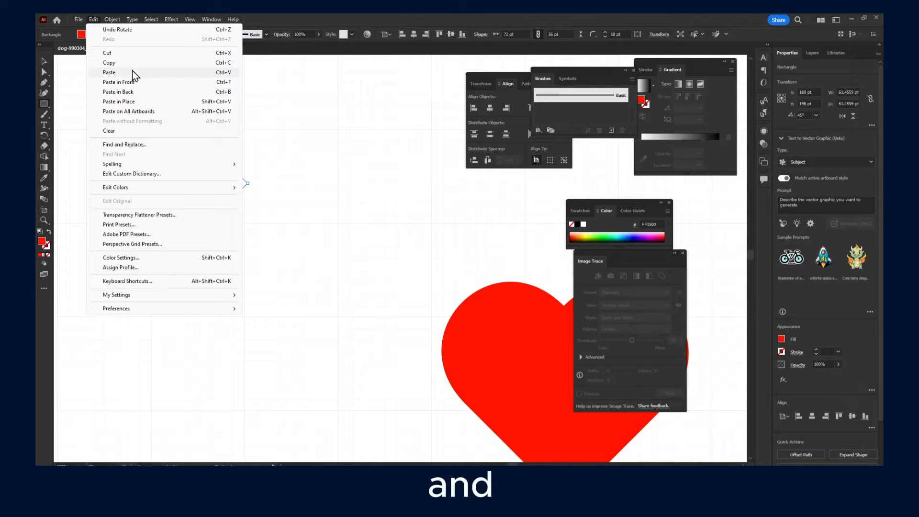
{"action": "left_click", "coordinate": [137, 82]}
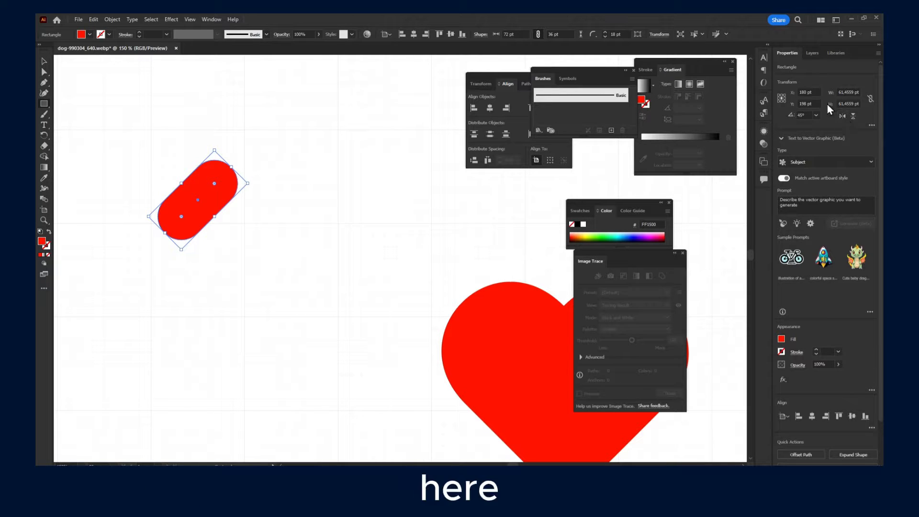
Step: Hide the Properties panel and show it again
{"action": "left_click", "coordinate": [212, 19]}
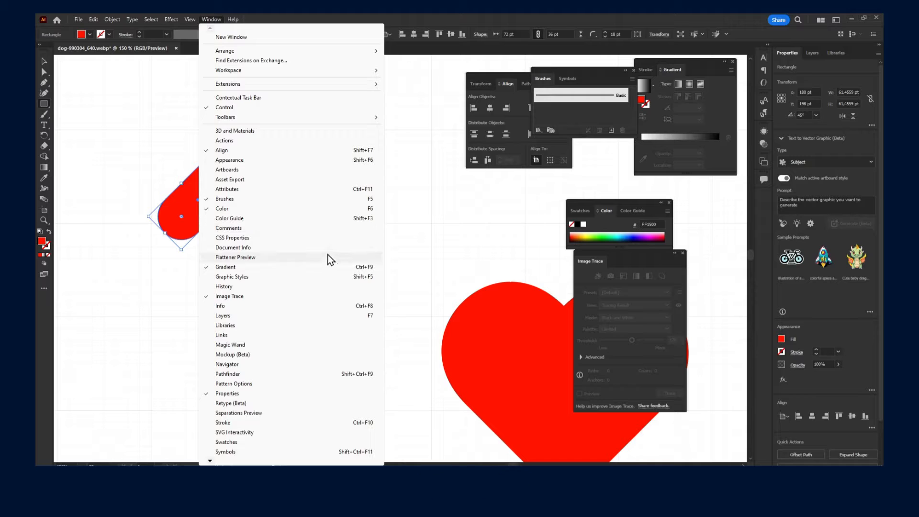
{"action": "left_click", "coordinate": [242, 394]}
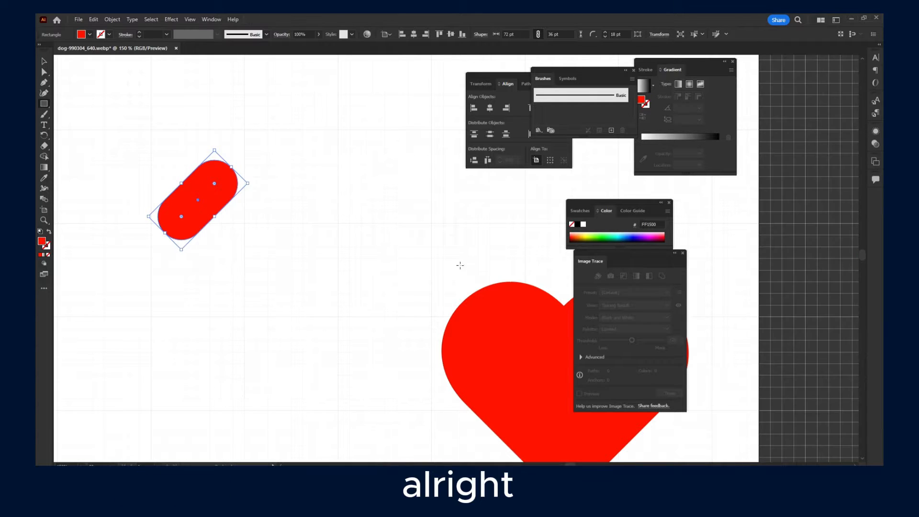
{"action": "left_click", "coordinate": [205, 20]}
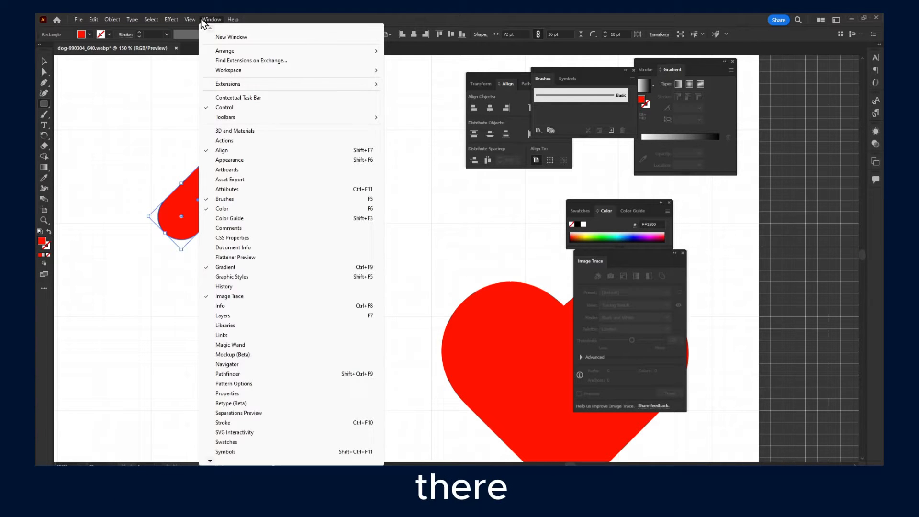
{"action": "left_click", "coordinate": [225, 395]}
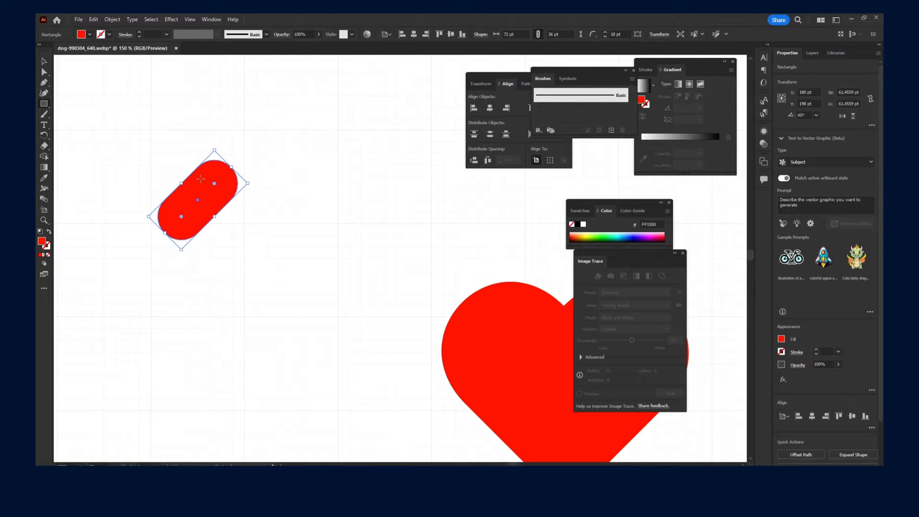
Step: Flip the front copy of the pill horizontally so the two pills cross in an X
{"action": "left_click", "coordinate": [43, 60]}
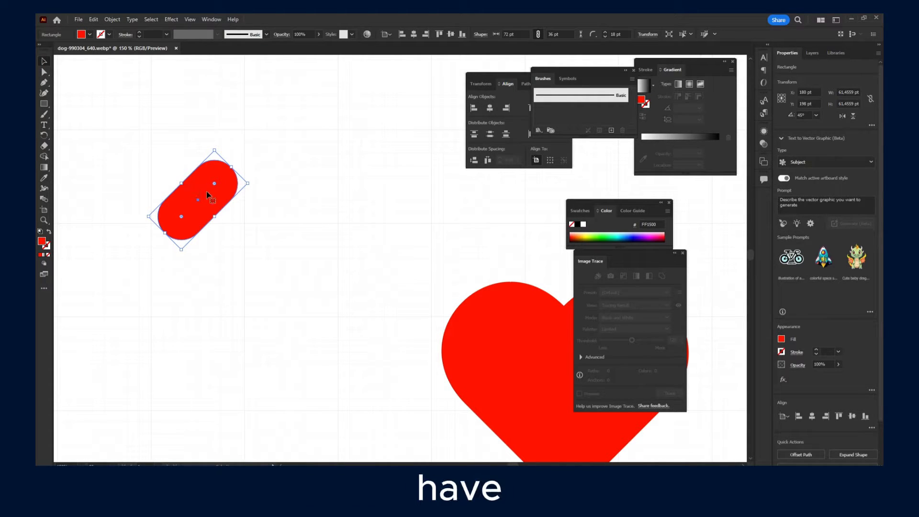
{"action": "left_click", "coordinate": [842, 116]}
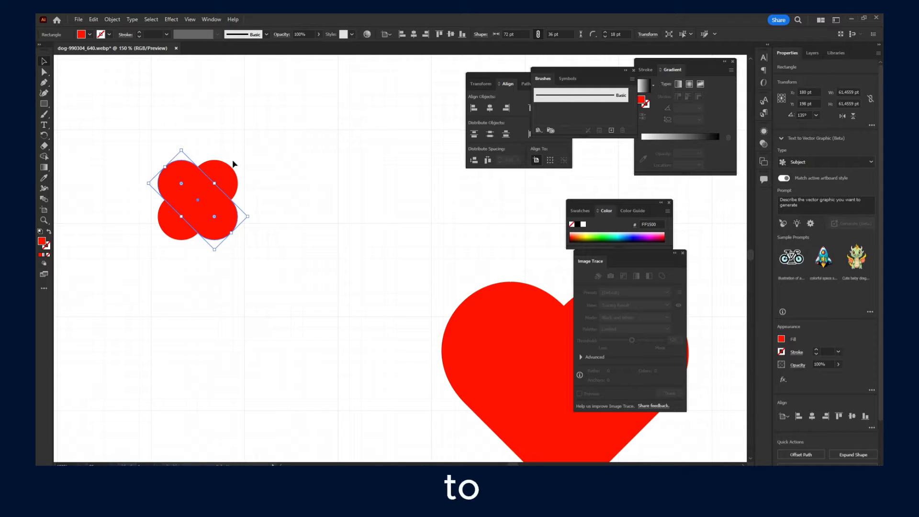
Step: Remove the two lower lobes of the crossed pills with the Shape Builder and merge the remaining regions into one heart
{"action": "left_click_drag", "start_coordinate": [257, 128], "coordinate": [123, 261]}
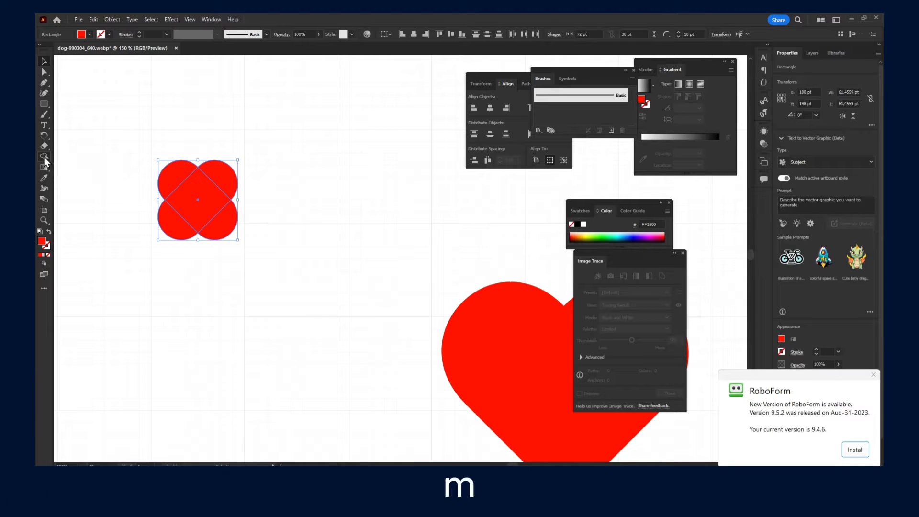
{"action": "left_click", "coordinate": [44, 157]}
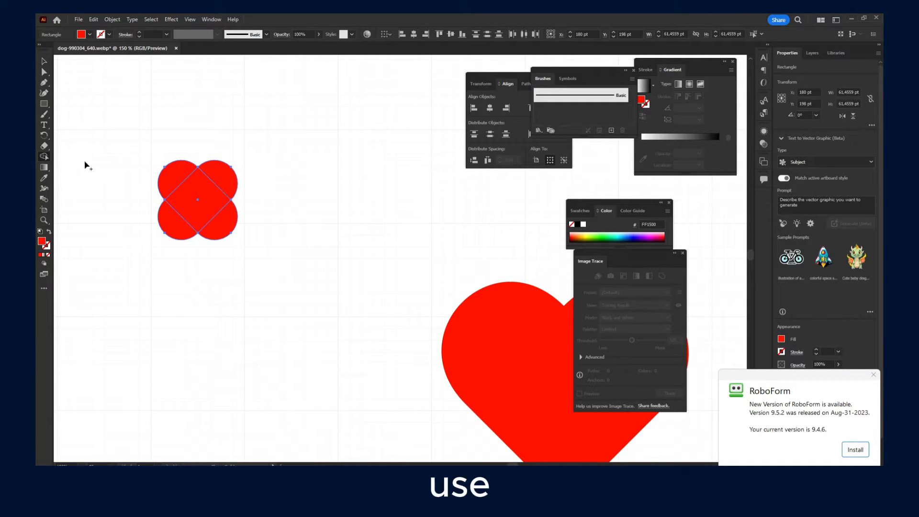
{"action": "left_click", "coordinate": [165, 216], "text": "alt"}
{"action": "left_click", "coordinate": [228, 228], "text": "alt"}
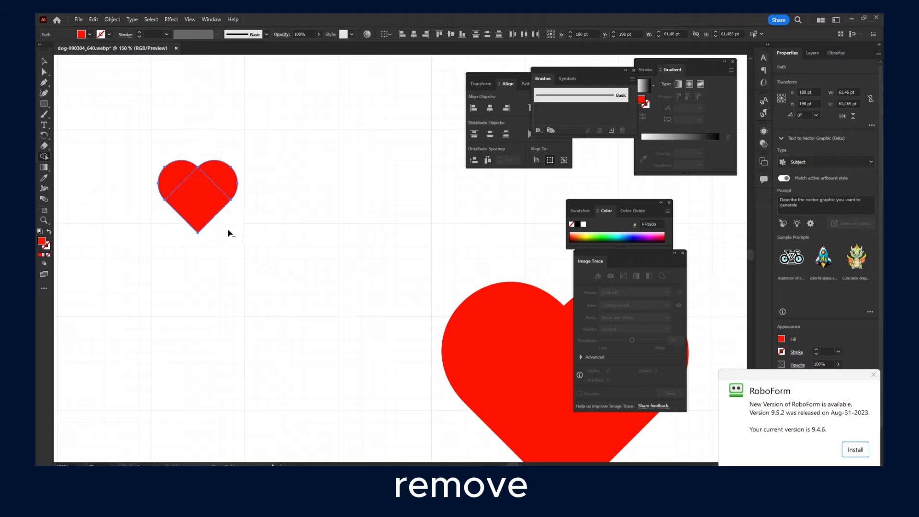
{"action": "mouse_move", "coordinate": [209, 193]}
{"action": "left_mouse_down"}
{"action": "mouse_move", "coordinate": [187, 201]}
{"action": "mouse_move", "coordinate": [198, 171]}
{"action": "left_mouse_up"}
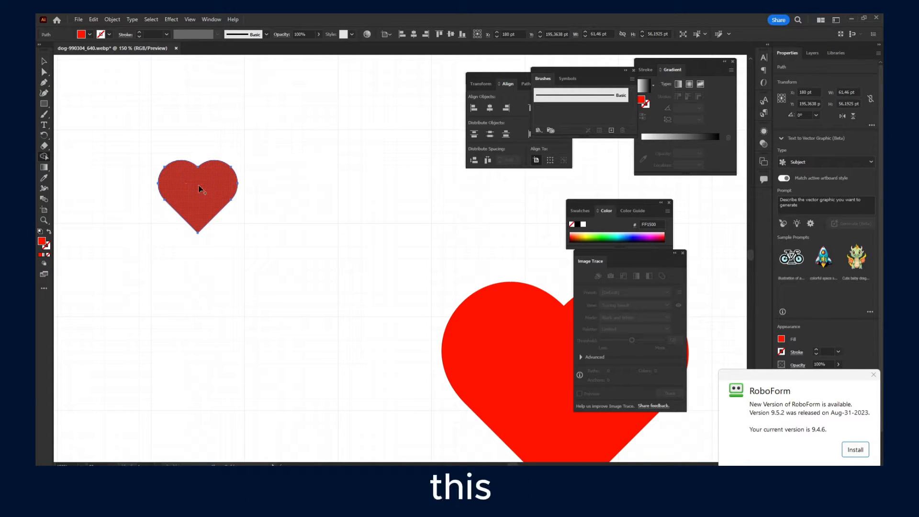
{"action": "left_click", "coordinate": [873, 375]}
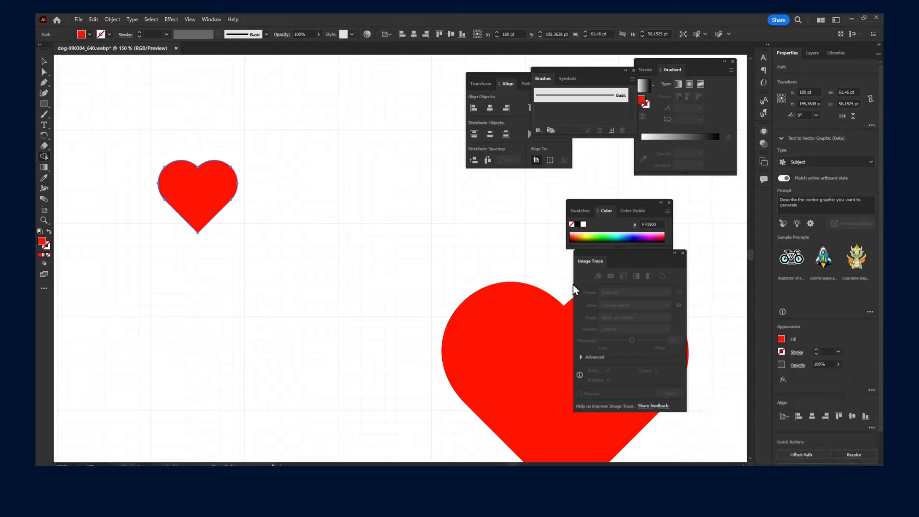
Step: Enlarge the small merged heart from its lower-right corner
{"action": "scroll", "coordinate": [177, 161], "scroll_direction": "up", "scroll_amount": 3}
{"action": "scroll", "coordinate": [198, 182], "scroll_direction": "up", "scroll_amount": 2}
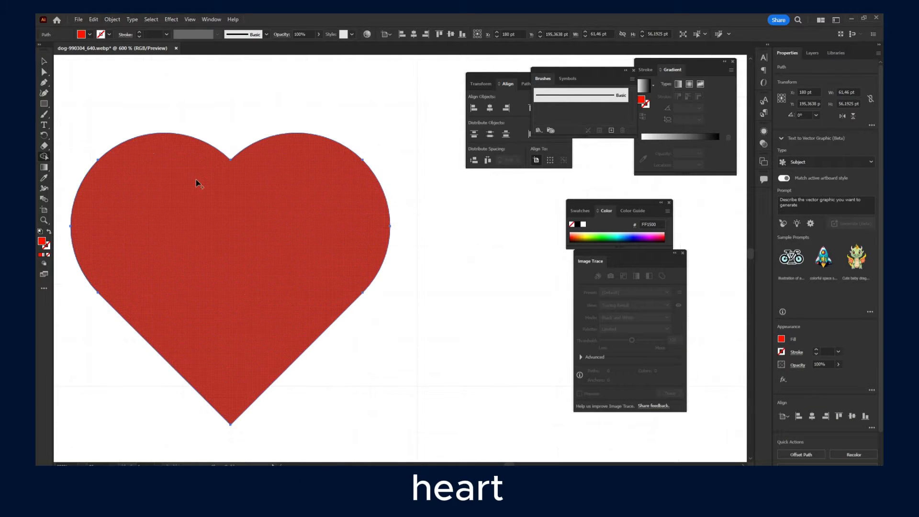
{"action": "scroll", "coordinate": [199, 181], "scroll_direction": "down", "scroll_amount": 3}
{"action": "left_click", "coordinate": [43, 61]}
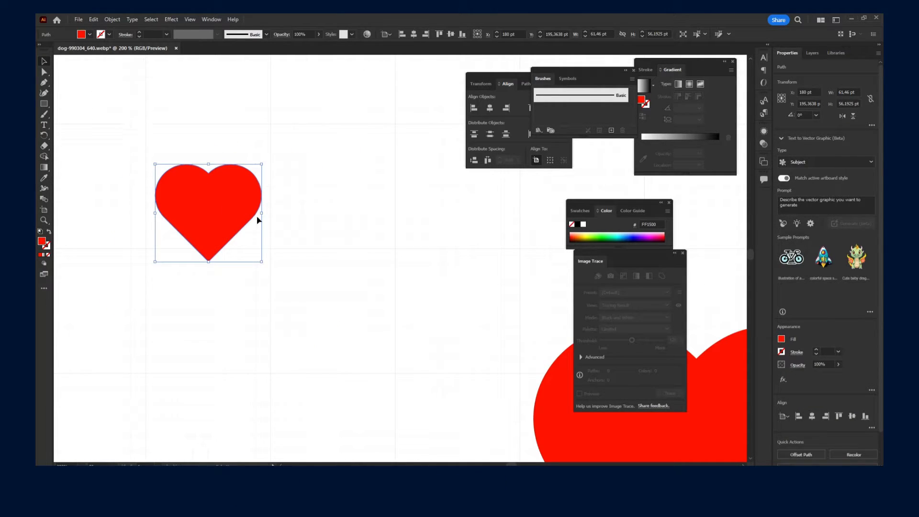
{"action": "left_click_drag", "start_coordinate": [263, 264], "coordinate": [357, 329]}
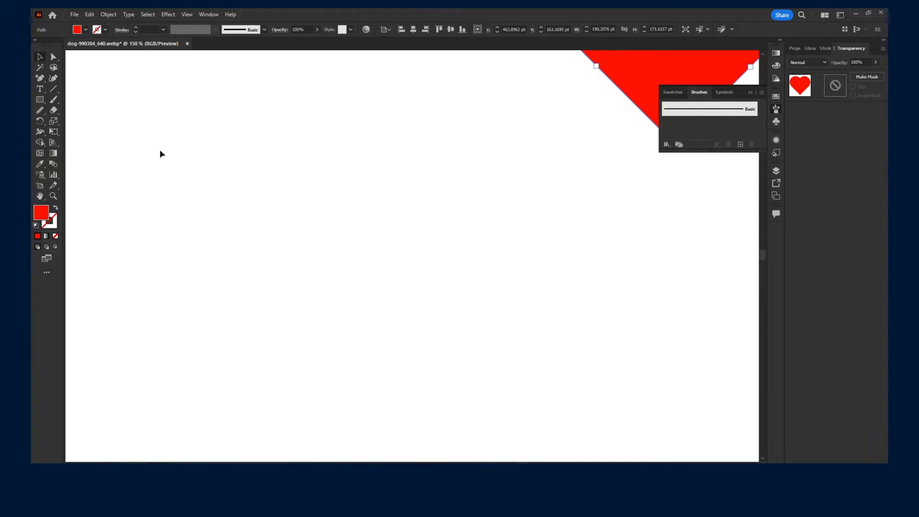
Step: Draw an open arc about 35 × 75 pt with the Pen tool, rising from a lower point and bulging to the left
{"action": "right_click", "coordinate": [38, 78]}
{"action": "left_click", "coordinate": [76, 80]}
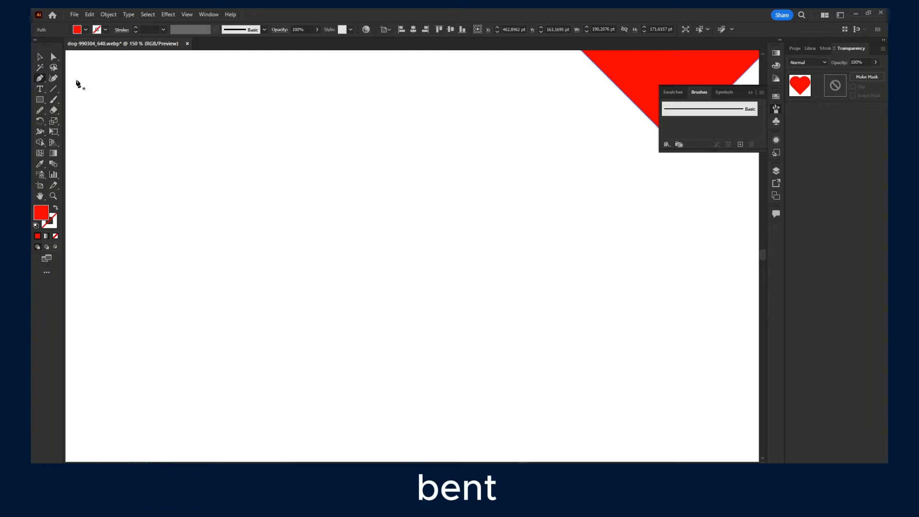
{"action": "right_click", "coordinate": [39, 80]}
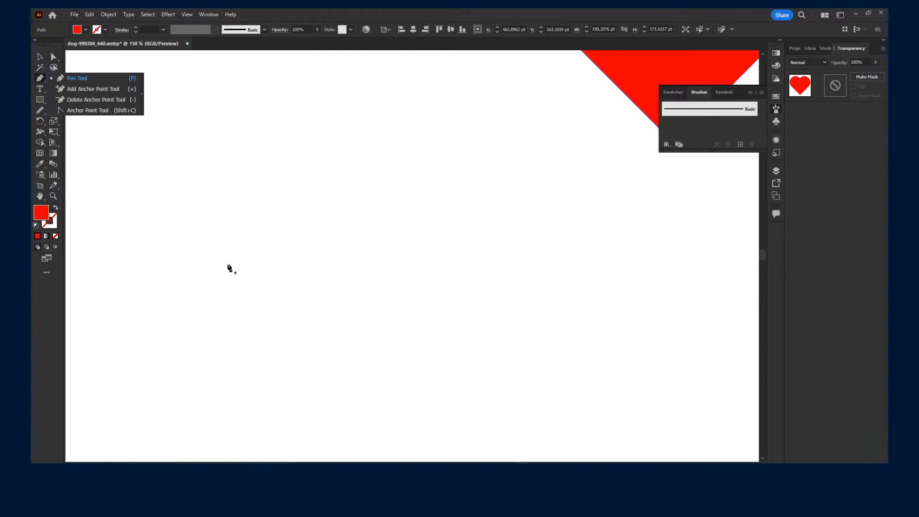
{"action": "left_click", "coordinate": [212, 221]}
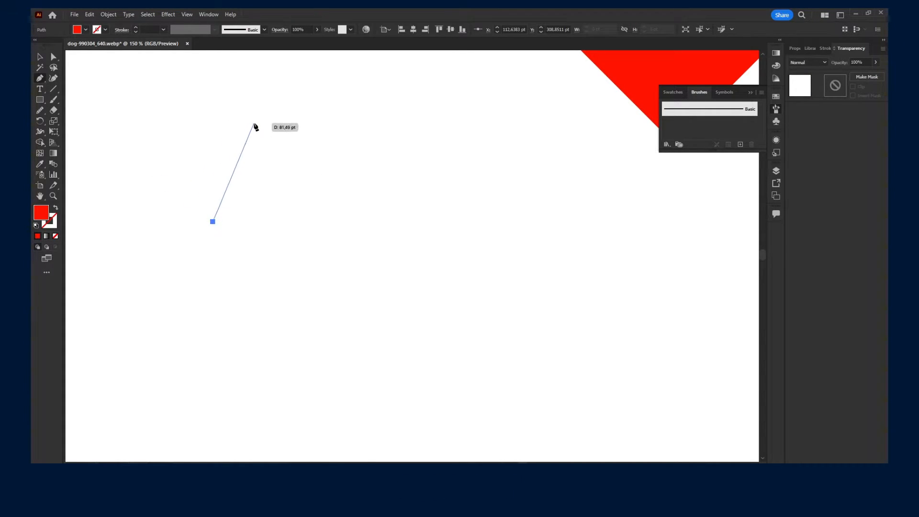
{"action": "left_click_drag", "start_coordinate": [254, 123], "coordinate": [319, 99]}
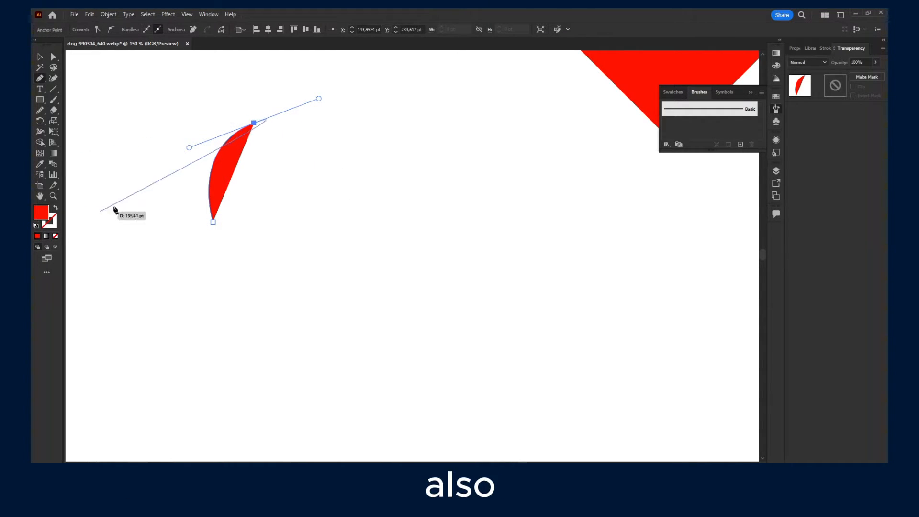
{"action": "key", "text": "Return"}
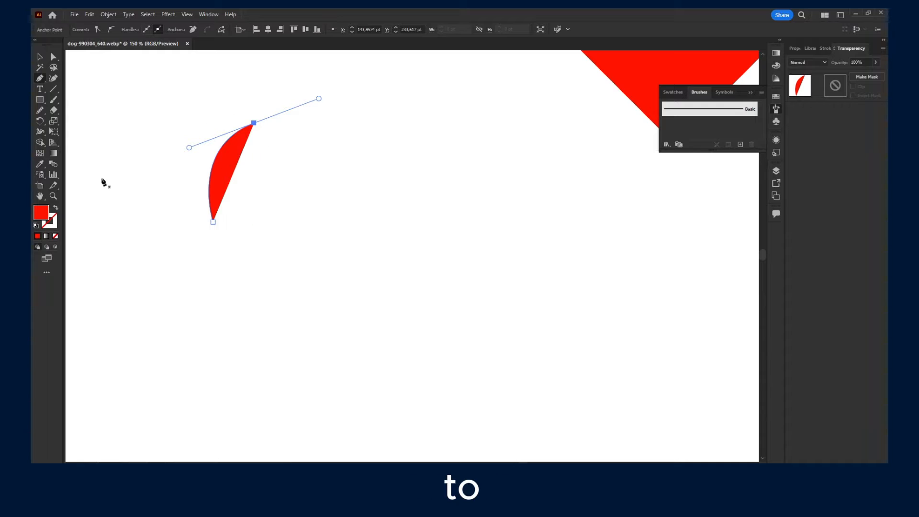
Step: Remove the arc's fill and give it a red stroke
{"action": "left_click", "coordinate": [55, 236]}
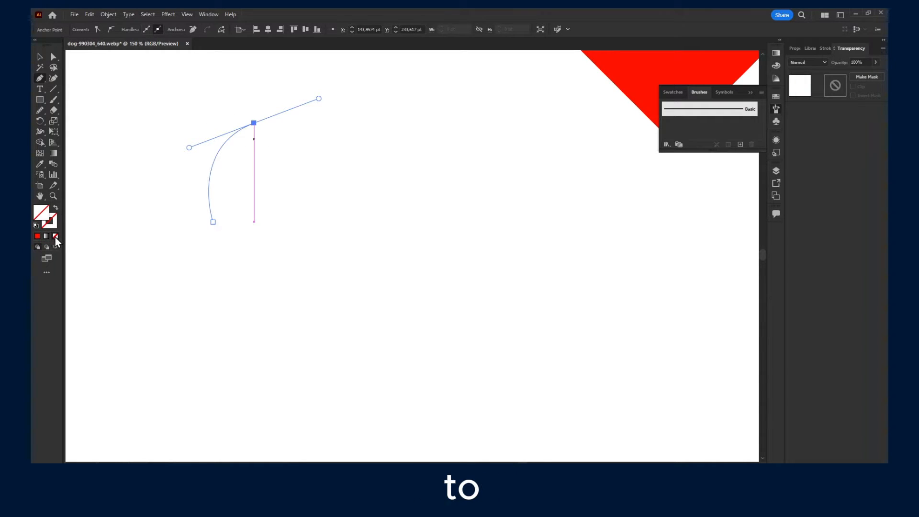
{"action": "left_click", "coordinate": [53, 224]}
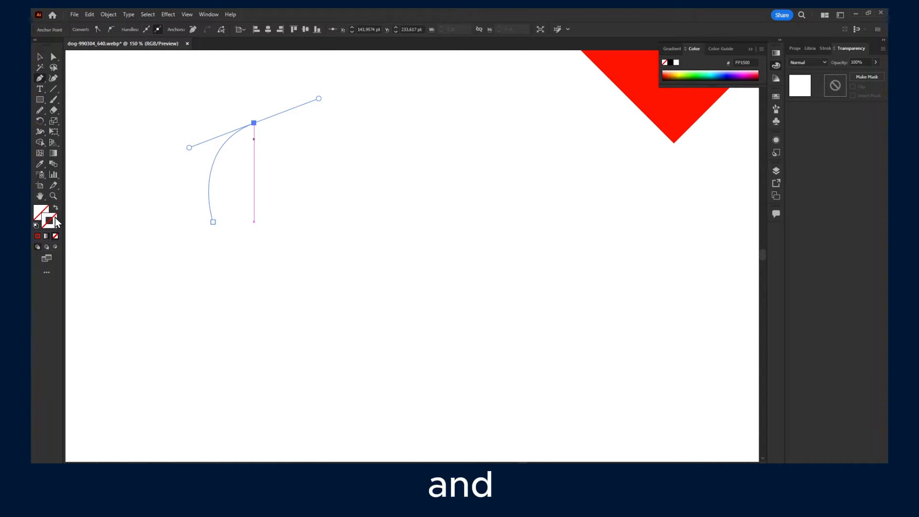
{"action": "left_click", "coordinate": [37, 236]}
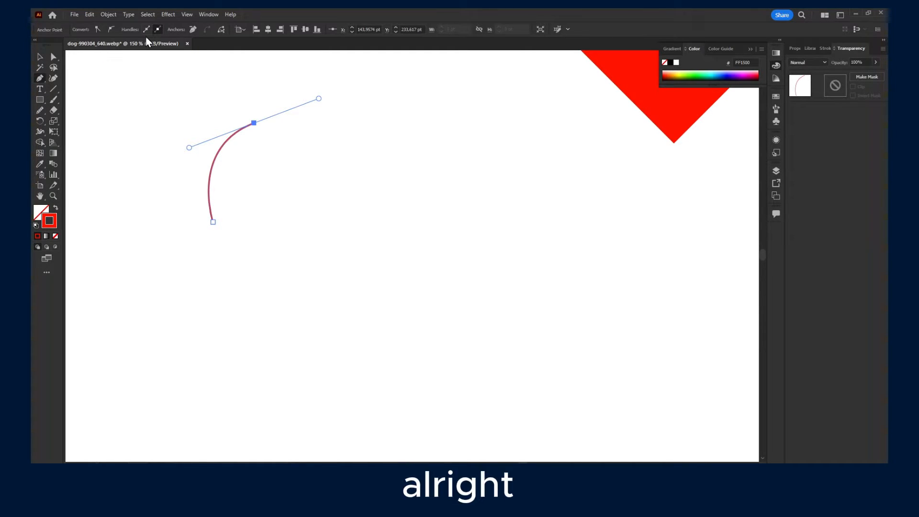
Step: Move the arc slightly up and to the left and set its stroke weight to 6 pt
{"action": "left_click", "coordinate": [40, 57]}
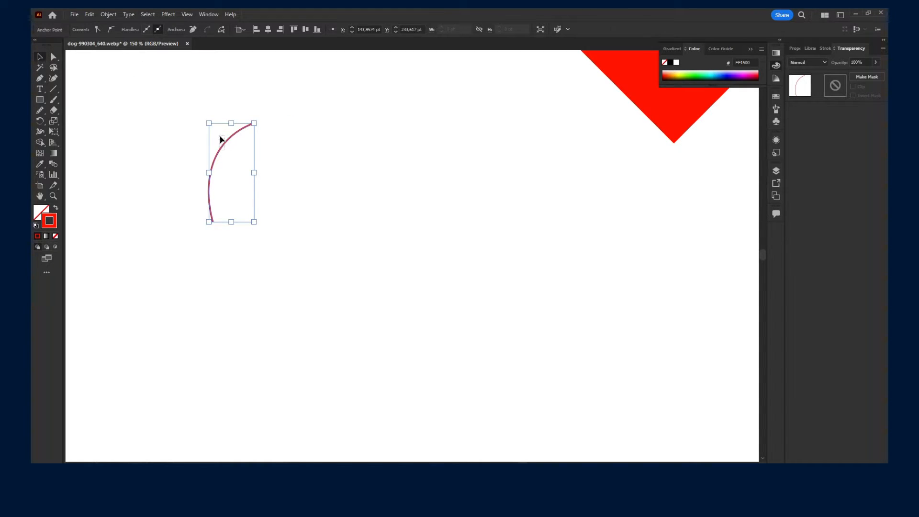
{"action": "left_click_drag", "start_coordinate": [221, 139], "coordinate": [206, 132]}
{"action": "left_click", "coordinate": [214, 30]}
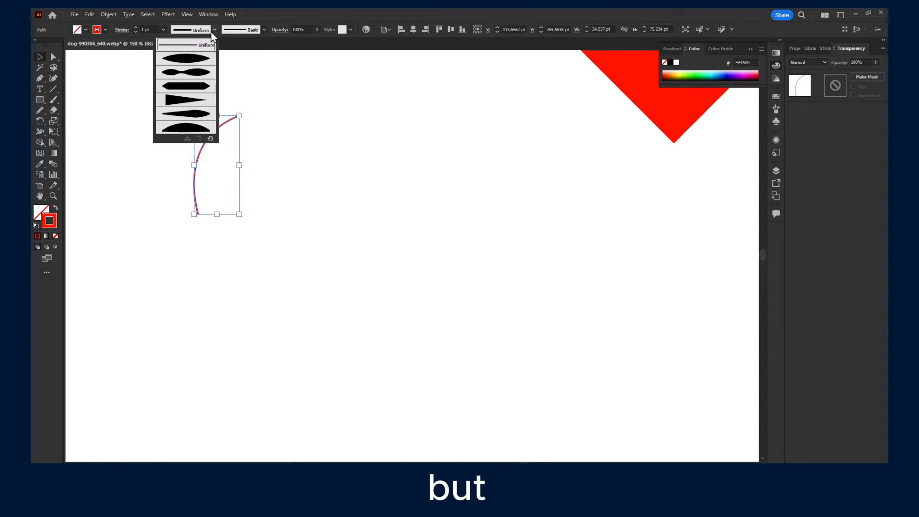
{"action": "left_click", "coordinate": [213, 32]}
{"action": "left_click", "coordinate": [163, 30]}
{"action": "left_click", "coordinate": [176, 144]}
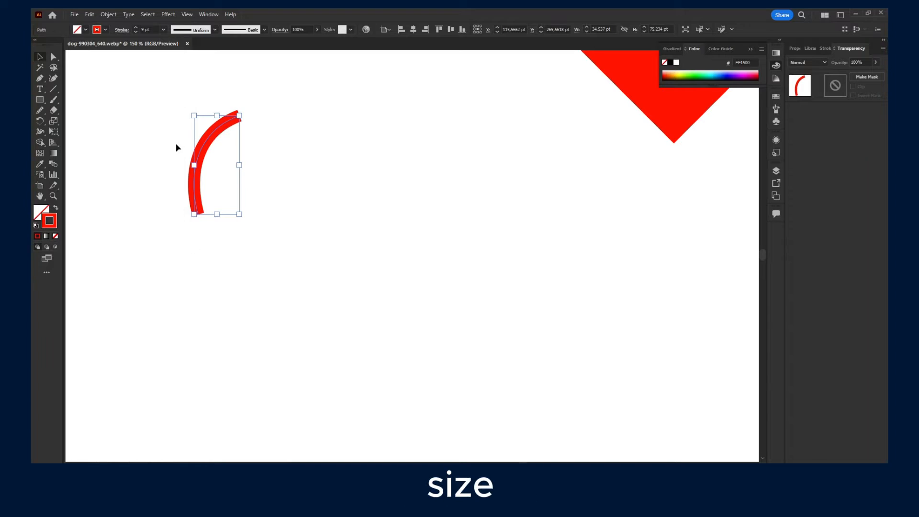
{"action": "left_click", "coordinate": [163, 30]}
{"action": "left_click", "coordinate": [174, 112]}
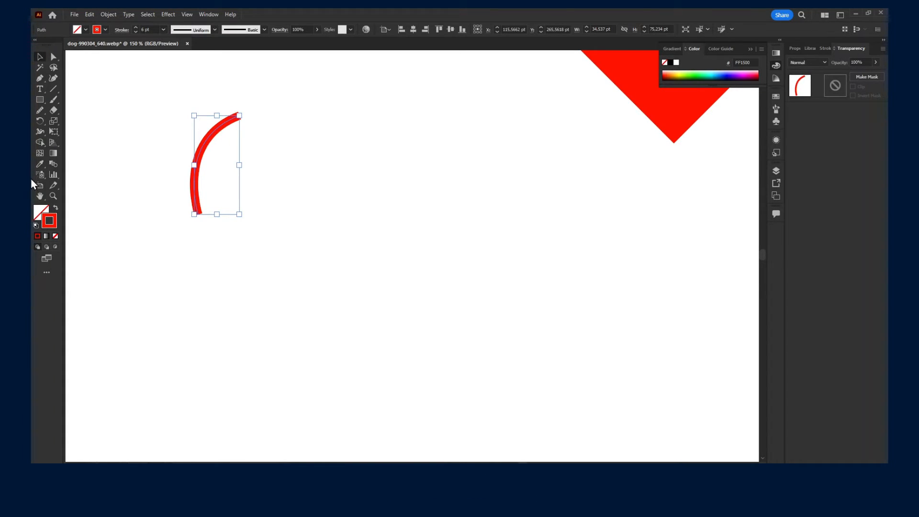
Step: Extend the arc from its upper end with the Pen tool into an arch sloping down to the right, and end the path there
{"action": "left_click", "coordinate": [39, 78]}
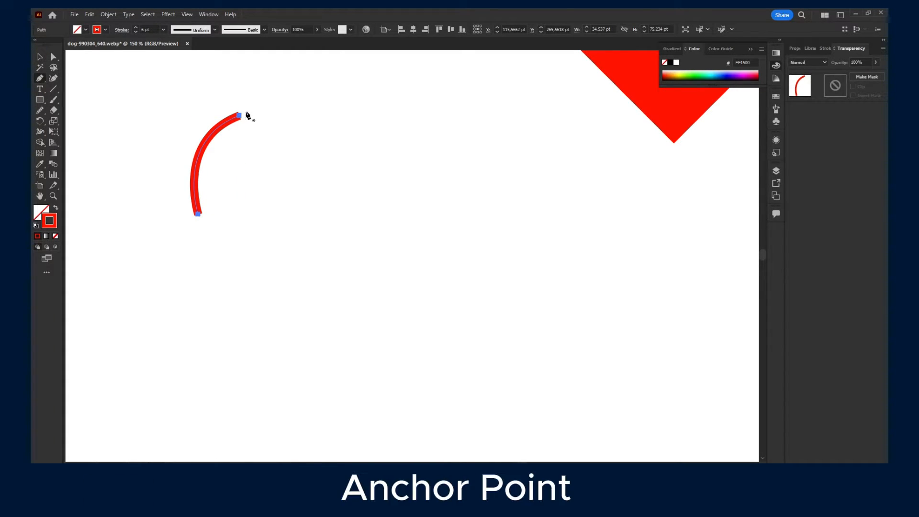
{"action": "left_click_drag", "start_coordinate": [240, 117], "coordinate": [259, 125]}
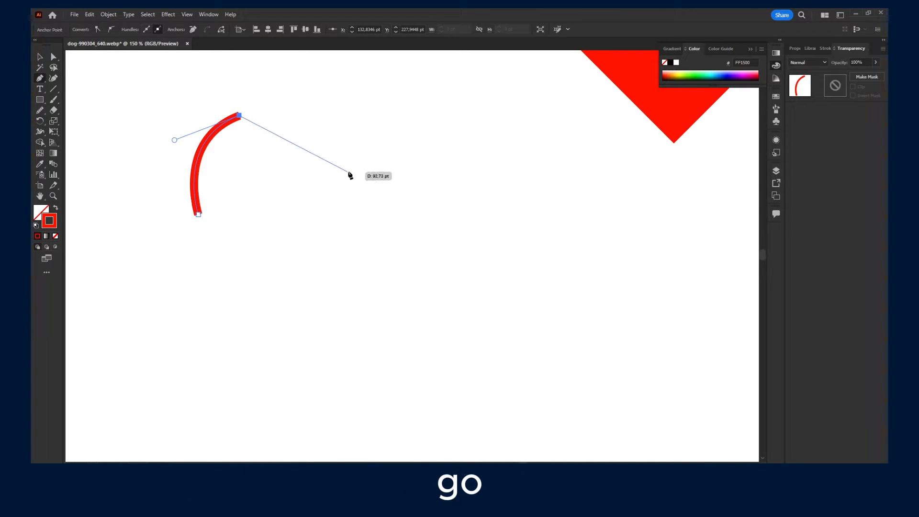
{"action": "left_click_drag", "start_coordinate": [357, 168], "coordinate": [420, 241]}
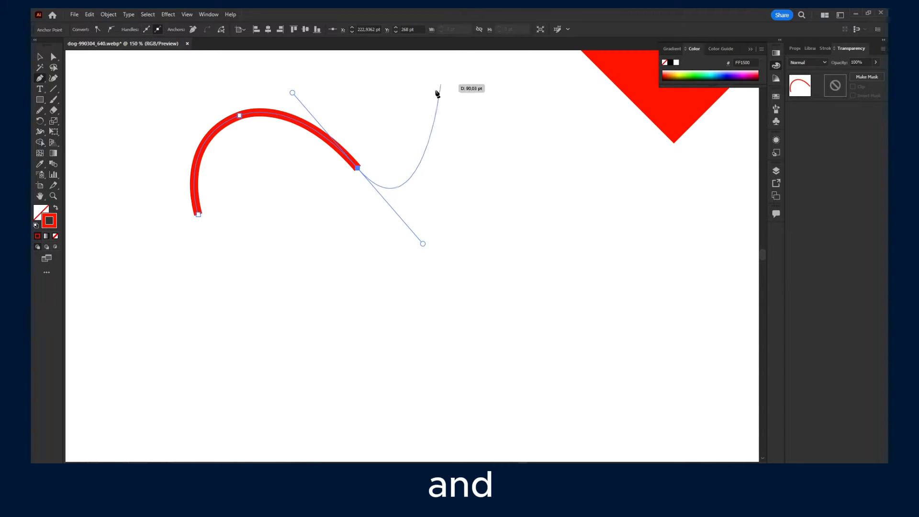
{"action": "left_click_drag", "start_coordinate": [357, 168], "coordinate": [449, 199]}
{"action": "key", "text": "ctrl+z"}
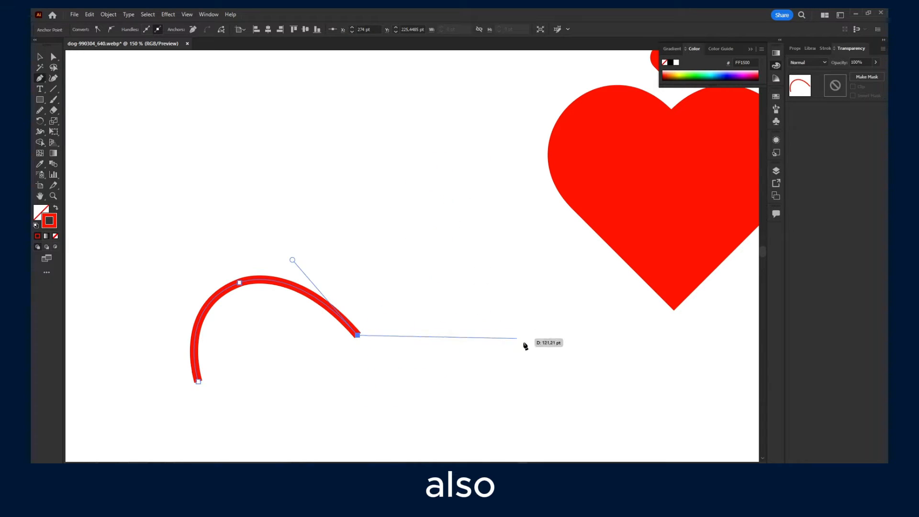
{"action": "key", "text": "Escape"}
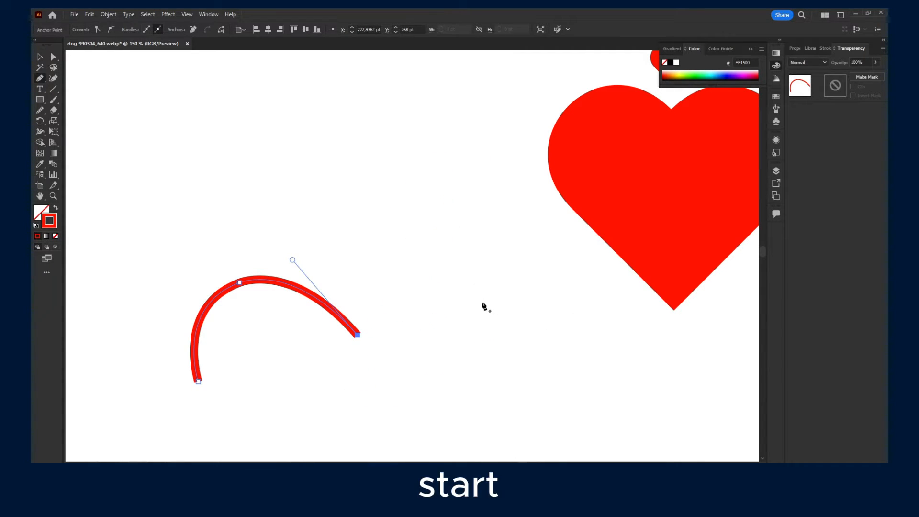
Step: Draw a second arch with the Pen tool, mirroring the first, and join it to the first arch's inner end at the notch
{"action": "scroll", "coordinate": [471, 307], "scroll_direction": "down", "scroll_amount": 2}
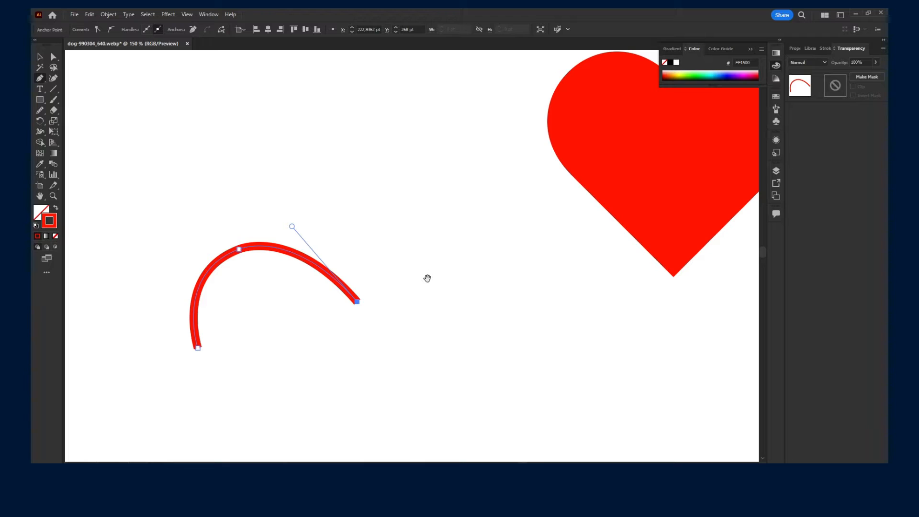
{"action": "left_click_drag", "start_coordinate": [410, 289], "coordinate": [406, 209]}
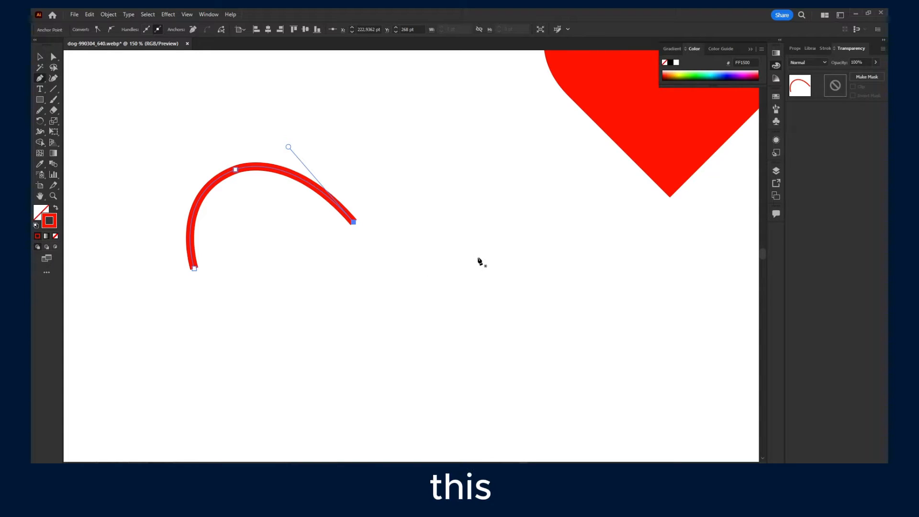
{"action": "left_click", "coordinate": [527, 262]}
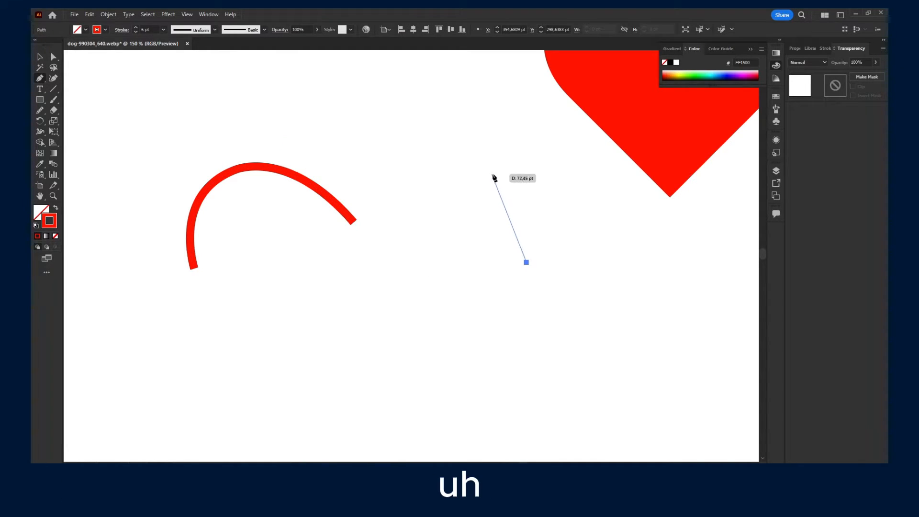
{"action": "left_click_drag", "start_coordinate": [460, 142], "coordinate": [460, 140]}
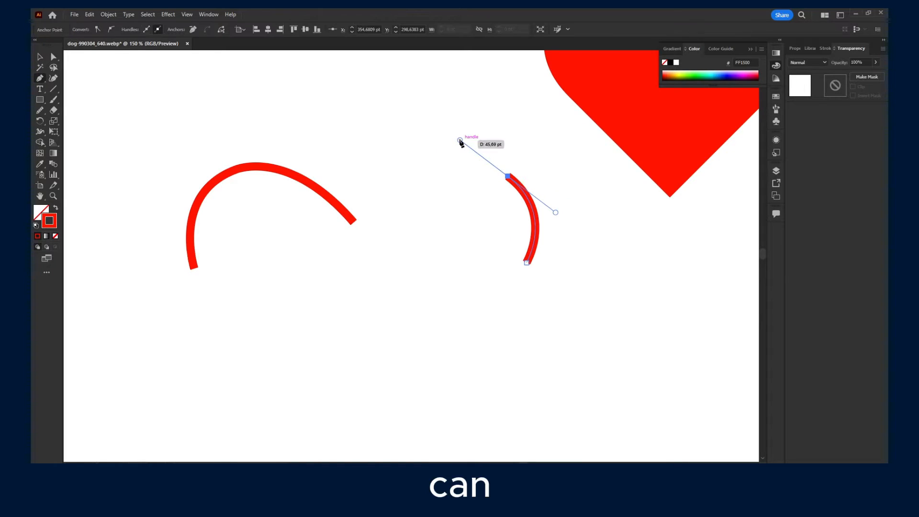
{"action": "key", "text": "ctrl+z"}
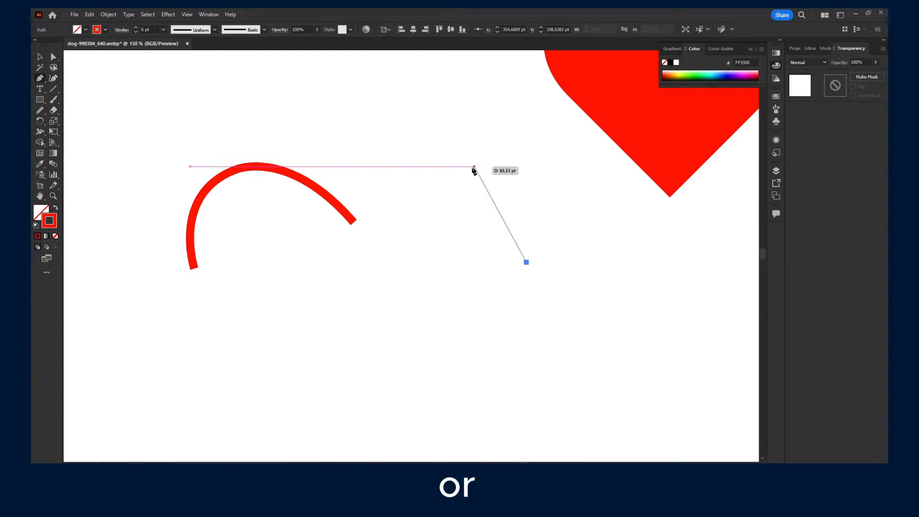
{"action": "left_click_drag", "start_coordinate": [476, 171], "coordinate": [384, 157]}
{"action": "left_click", "coordinate": [354, 222]}
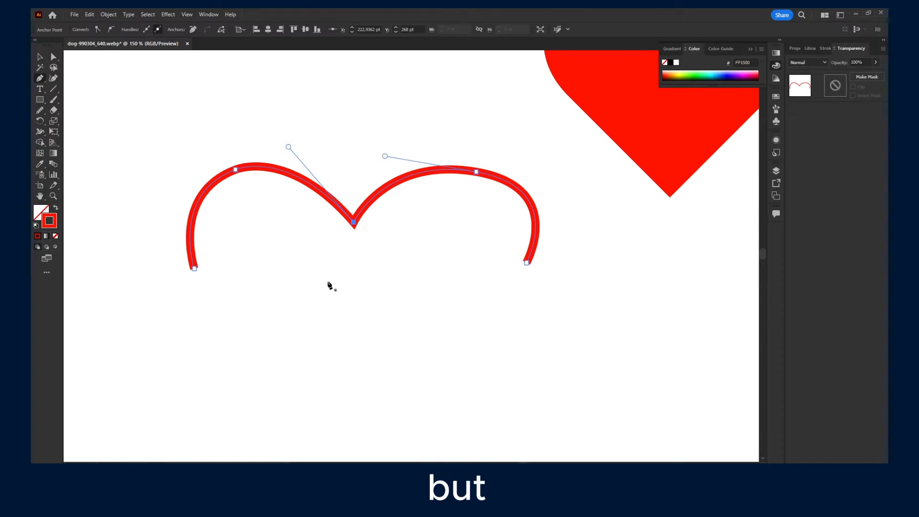
Step: Extend the left arch's outer end downward and inward with a slightly curved Pen segment, and end the path there
{"action": "scroll", "coordinate": [330, 285], "scroll_direction": "down", "scroll_amount": 3}
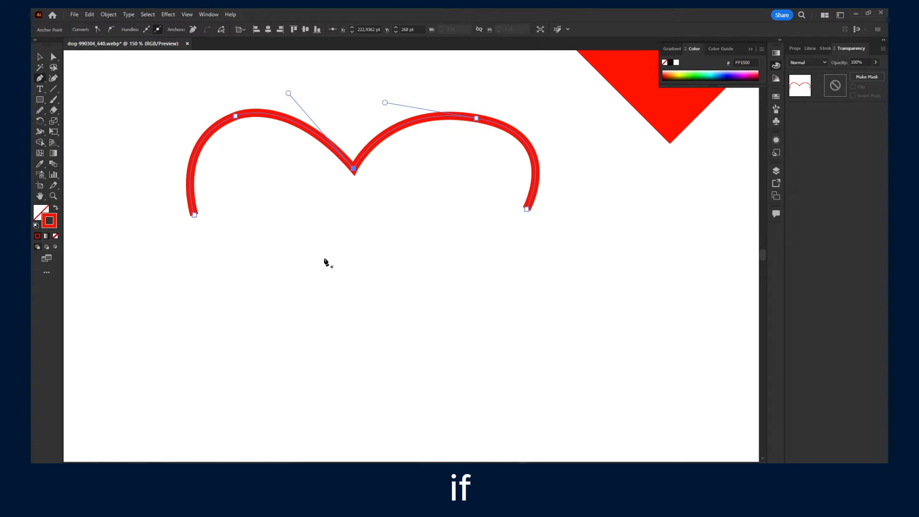
{"action": "left_click", "coordinate": [195, 215]}
{"action": "mouse_move", "coordinate": [232, 310]}
{"action": "left_mouse_down"}
{"action": "mouse_move", "coordinate": [237, 356]}
{"action": "mouse_move", "coordinate": [286, 413]}
{"action": "mouse_move", "coordinate": [280, 419]}
{"action": "mouse_move", "coordinate": [330, 406]}
{"action": "mouse_move", "coordinate": [260, 417]}
{"action": "mouse_move", "coordinate": [279, 422]}
{"action": "mouse_move", "coordinate": [277, 458]}
{"action": "mouse_move", "coordinate": [295, 455]}
{"action": "mouse_move", "coordinate": [340, 416]}
{"action": "mouse_move", "coordinate": [293, 436]}
{"action": "mouse_move", "coordinate": [304, 433]}
{"action": "left_mouse_up"}
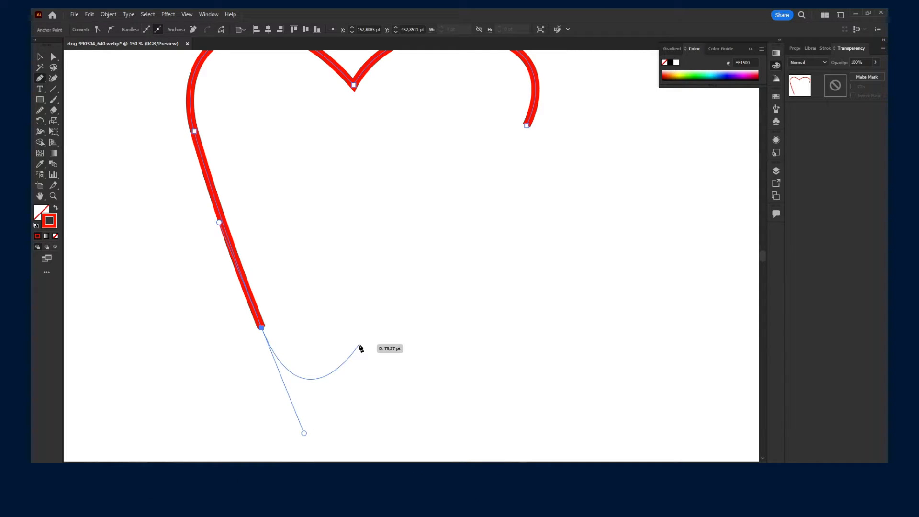
{"action": "key", "text": "Escape"}
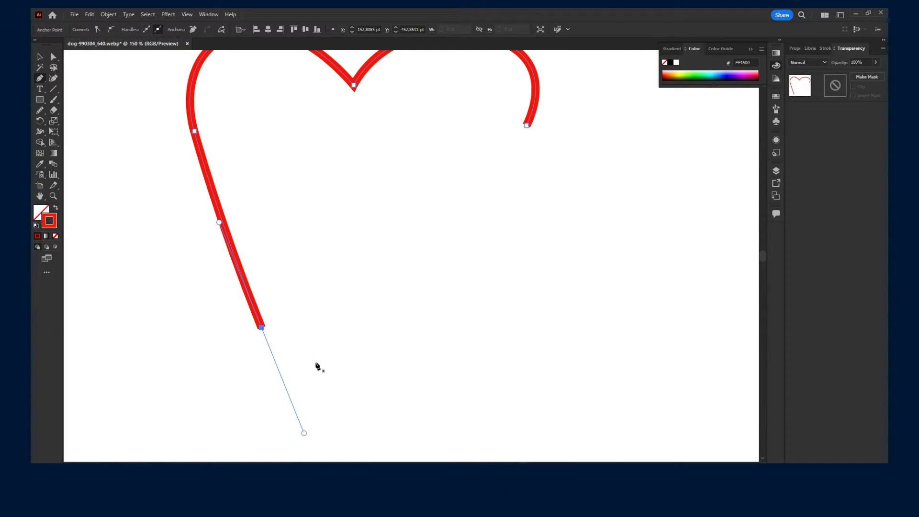
Step: Draw a straight segment from a new bottom point below the notch to the lower end of the left side
{"action": "left_click", "coordinate": [360, 383], "text": "ctrl"}
{"action": "left_click", "coordinate": [359, 381]}
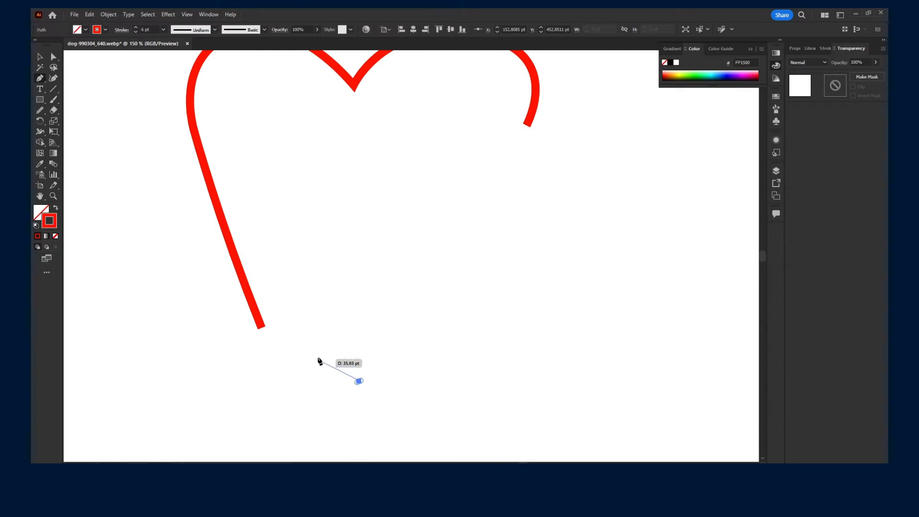
{"action": "left_click", "coordinate": [261, 328]}
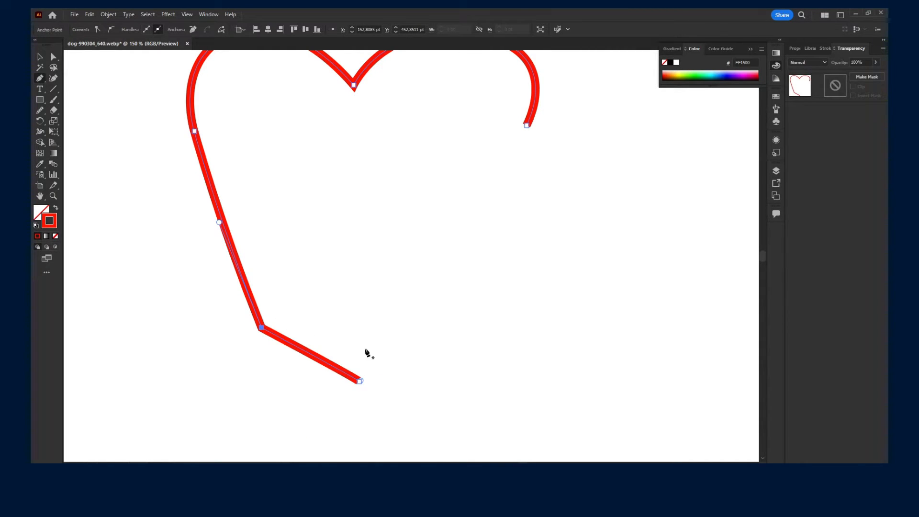
Step: Close the outline with straight segments from the right arch's outer end down and inward, finishing at the bottom point
{"action": "left_click", "coordinate": [527, 125]}
{"action": "left_click", "coordinate": [454, 329]}
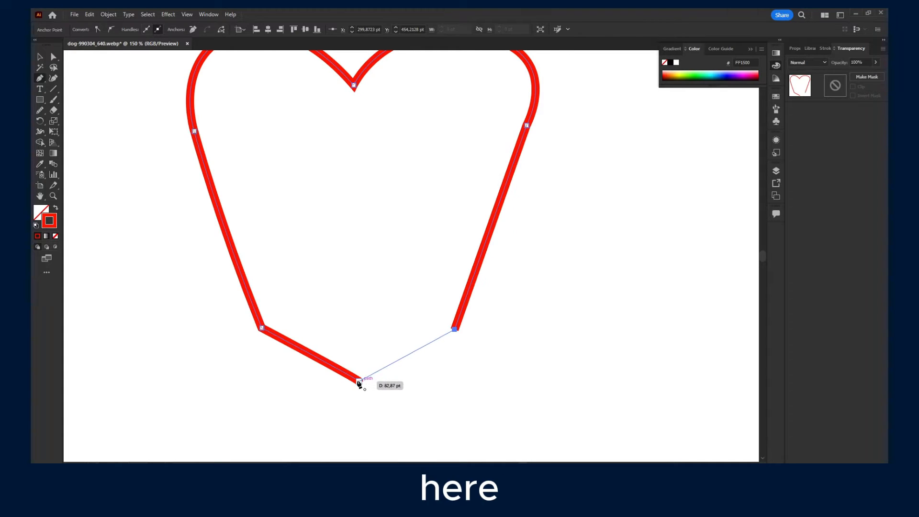
{"action": "left_click", "coordinate": [360, 382]}
Step: Add anchor points midway along both bottom edges and both sides of the heart outline
{"action": "scroll", "coordinate": [431, 230], "scroll_direction": "up", "scroll_amount": 2}
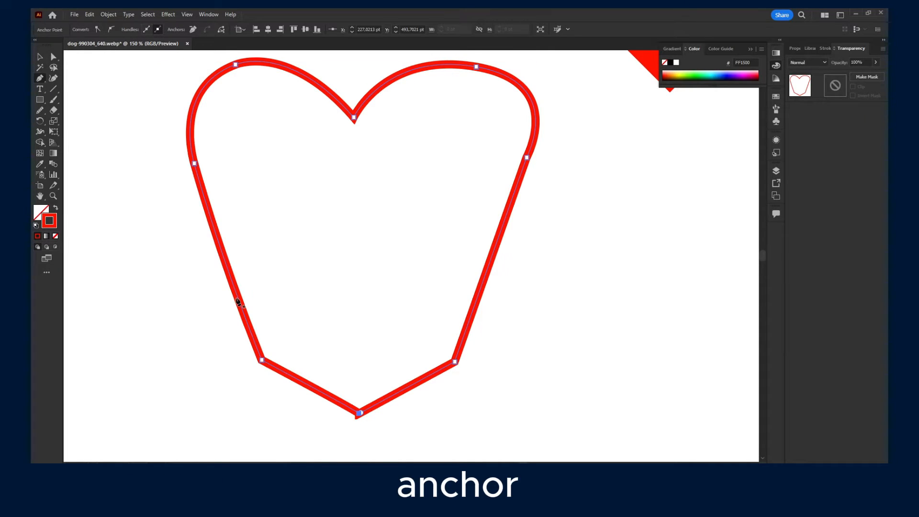
{"action": "left_click", "coordinate": [313, 387]}
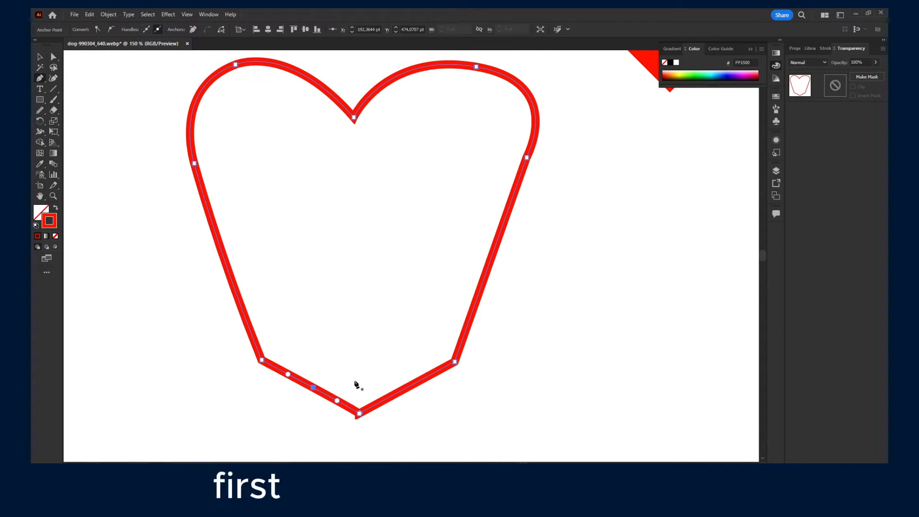
{"action": "left_click", "coordinate": [412, 384]}
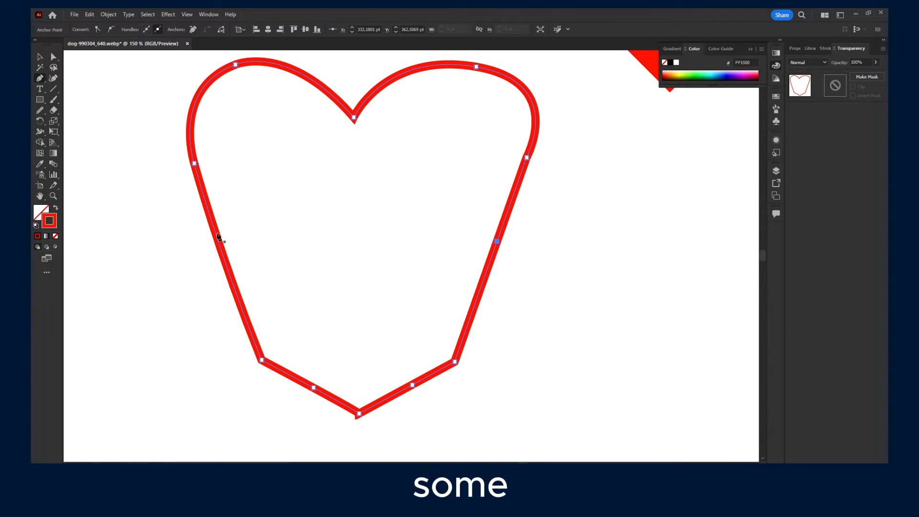
{"action": "left_click", "coordinate": [220, 249]}
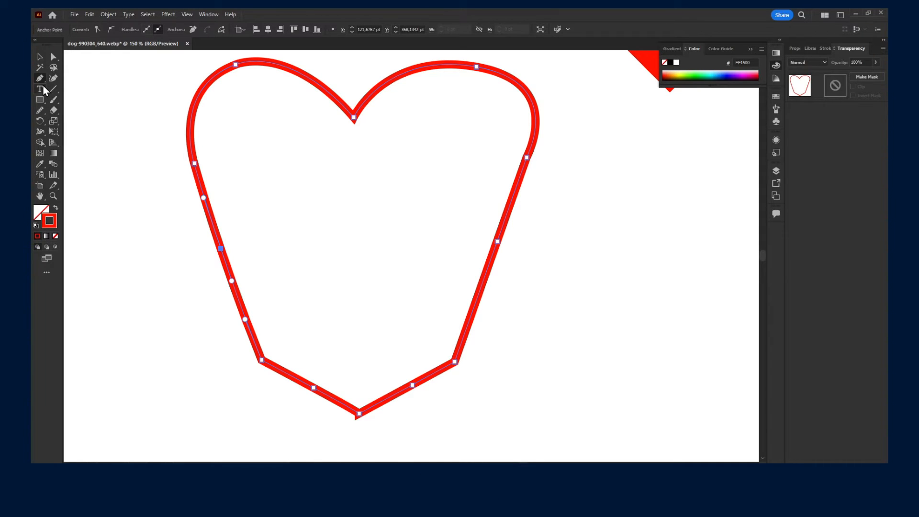
Step: Smooth the outline's left side down to the lower-left corner with the Smooth Tool
{"action": "left_click", "coordinate": [41, 110]}
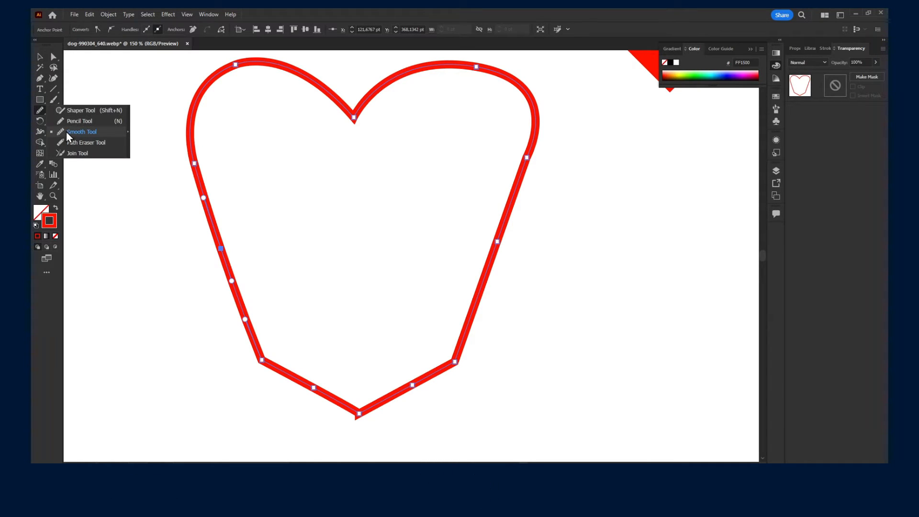
{"action": "left_click", "coordinate": [67, 131]}
{"action": "left_click_drag", "start_coordinate": [210, 208], "coordinate": [257, 356]}
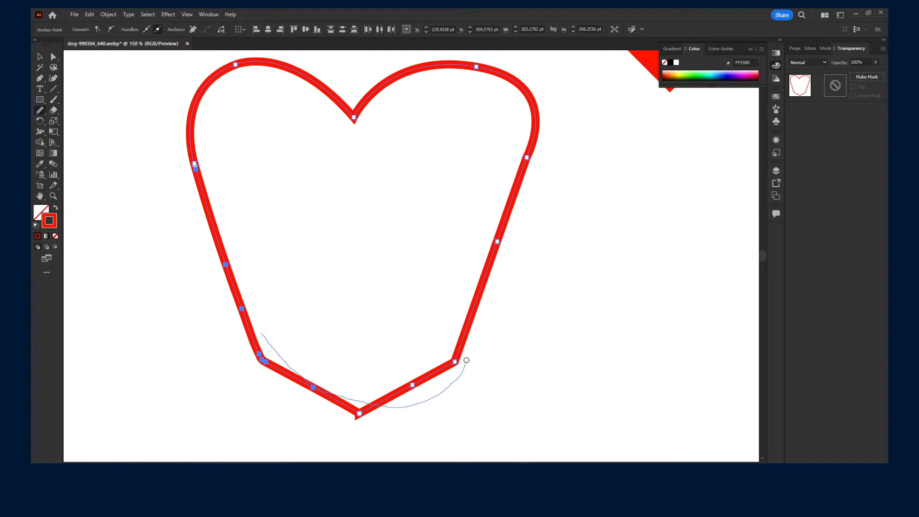
Step: Try smoothing the bottom corners and the right side of the outline, and undo those strokes
{"action": "mouse_move", "coordinate": [466, 360]}
{"action": "left_mouse_down"}
{"action": "mouse_move", "coordinate": [424, 386]}
{"action": "mouse_move", "coordinate": [335, 387]}
{"action": "mouse_move", "coordinate": [284, 337]}
{"action": "mouse_move", "coordinate": [407, 393]}
{"action": "left_mouse_up"}
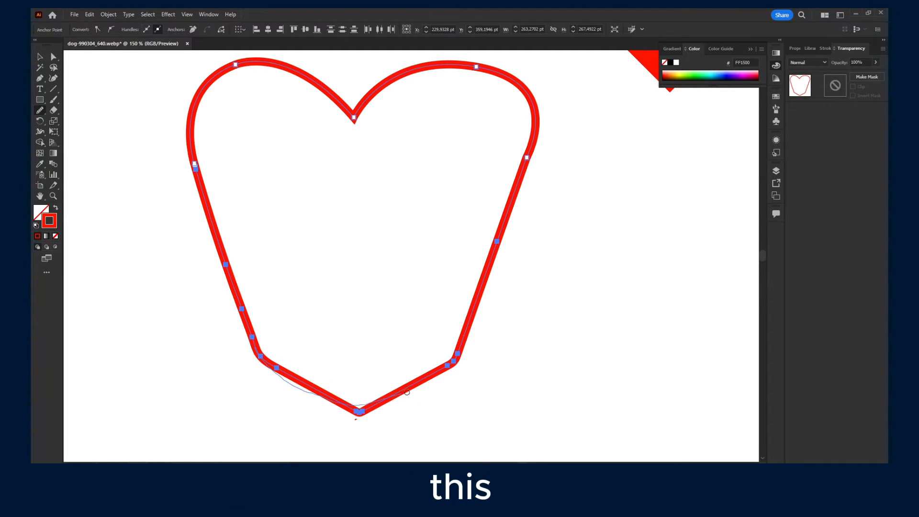
{"action": "left_click_drag", "start_coordinate": [510, 213], "coordinate": [482, 309]}
{"action": "key", "text": "ctrl+z"}
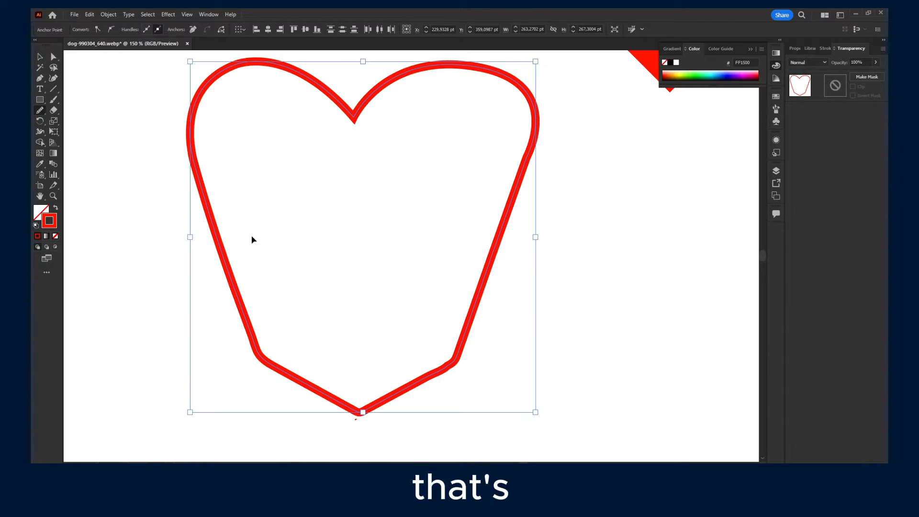
{"action": "key", "text": "ctrl+z"}
{"action": "key", "text": "ctrl+z"}
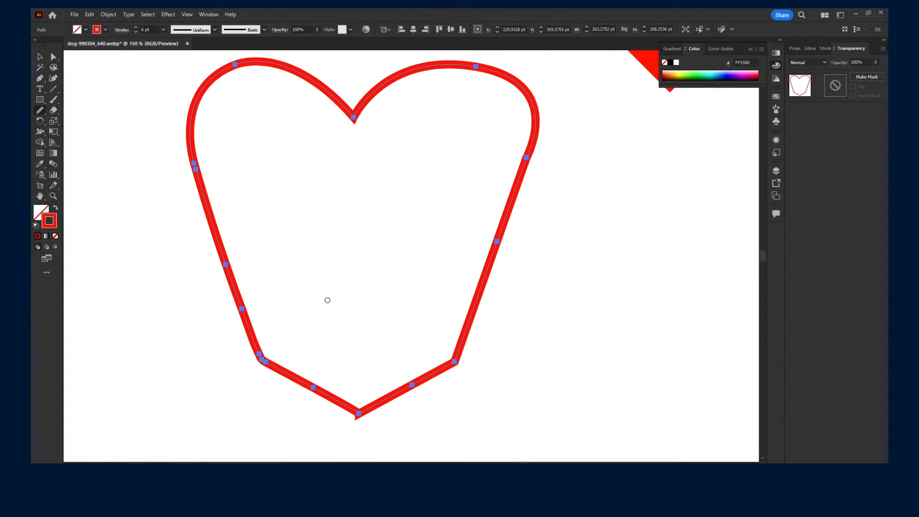
Step: Pull the anchor on the lower-left edge toward the bottom point with the Direct Selection tool to curve that edge
{"action": "left_click", "coordinate": [53, 56]}
{"action": "left_click_drag", "start_coordinate": [463, 429], "coordinate": [185, 277]}
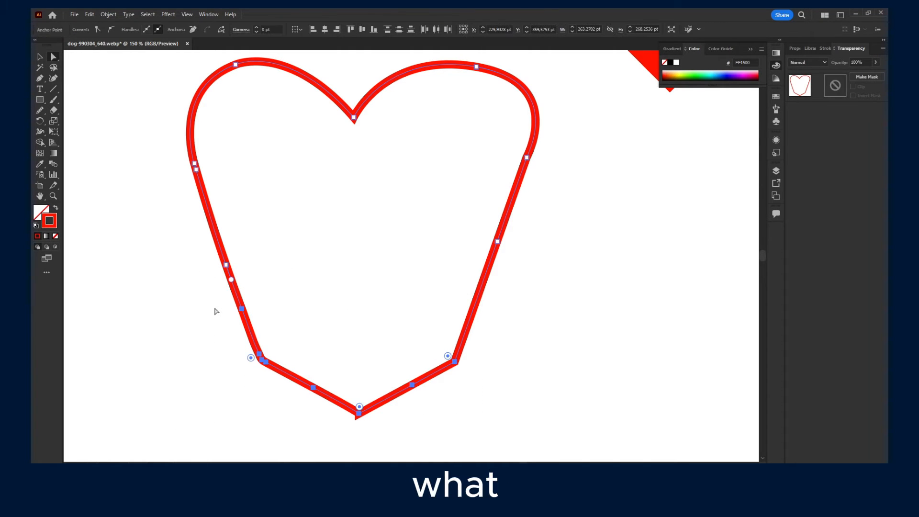
{"action": "left_click", "coordinate": [216, 310]}
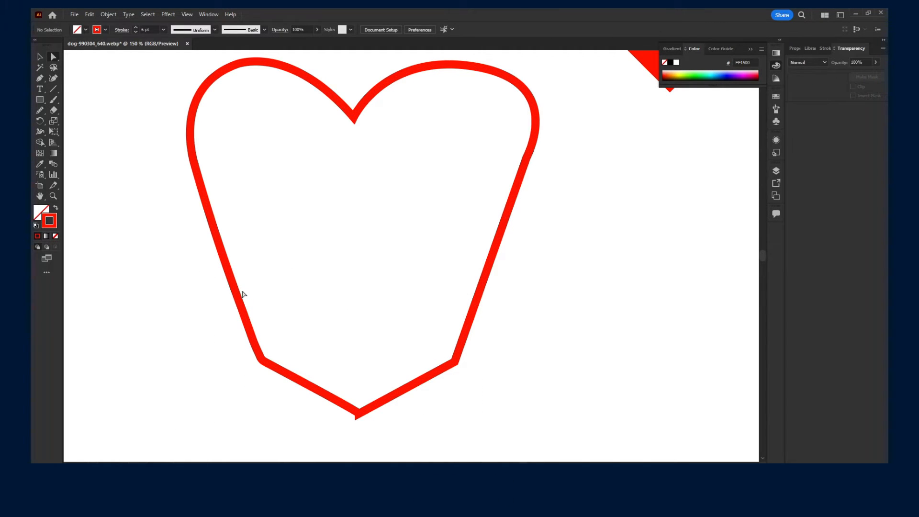
{"action": "left_click", "coordinate": [241, 309]}
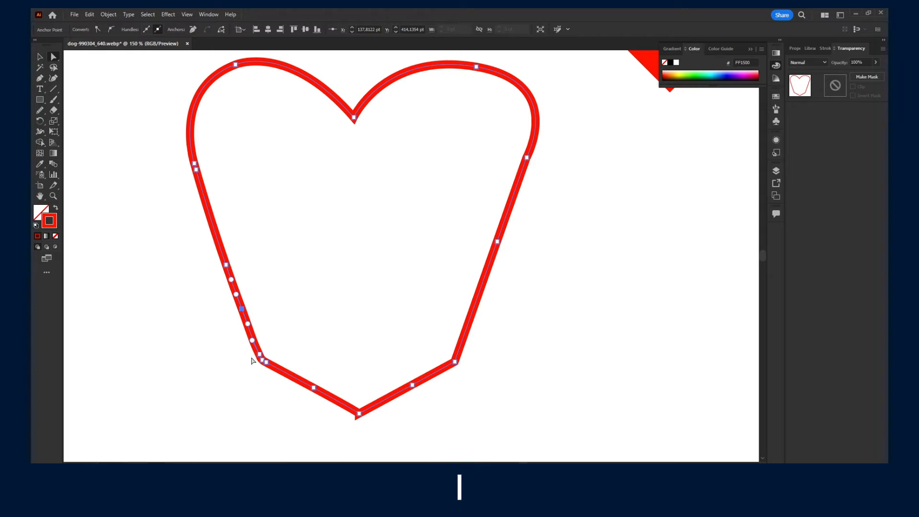
{"action": "left_click", "coordinate": [282, 373]}
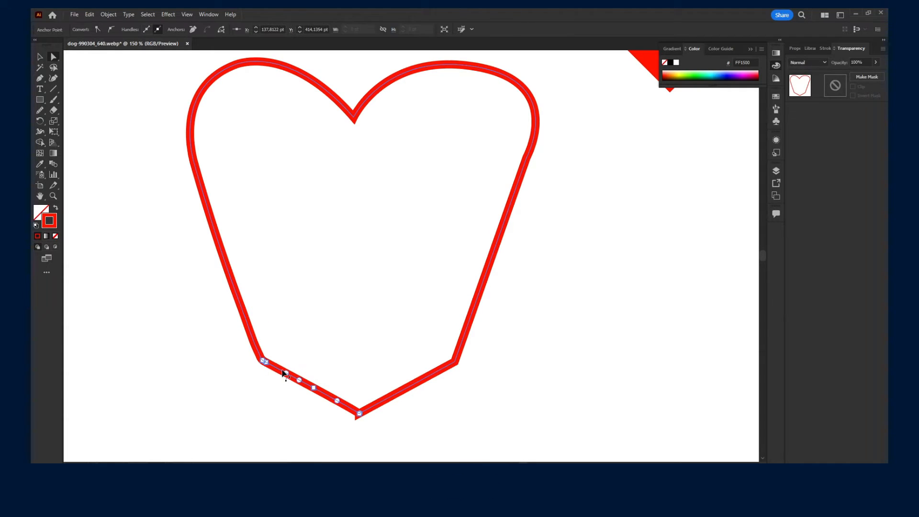
{"action": "left_click_drag", "start_coordinate": [309, 390], "coordinate": [378, 419]}
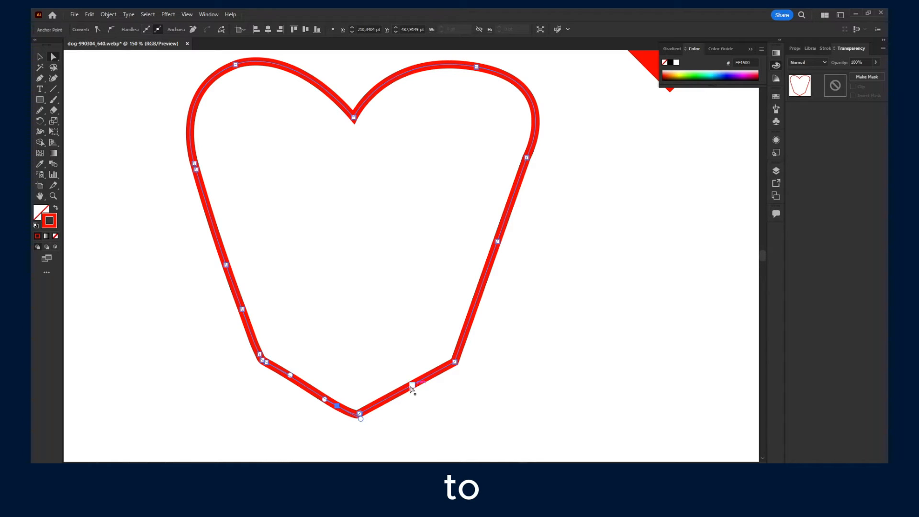
Step: Move the anchors on the right side and lower-right edge outward, and pull the bottom point lower
{"action": "left_click_drag", "start_coordinate": [410, 387], "coordinate": [416, 392]}
{"action": "left_click_drag", "start_coordinate": [497, 241], "coordinate": [507, 244]}
{"action": "left_click_drag", "start_coordinate": [526, 158], "coordinate": [544, 157]}
{"action": "left_click_drag", "start_coordinate": [359, 414], "coordinate": [368, 432]}
{"action": "key", "text": "ctrl+z"}
Step: Round the lower-left edge by moving its anchor and handle, and shift the left side's anchors to bulge that side outward
{"action": "left_click_drag", "start_coordinate": [339, 413], "coordinate": [333, 423]}
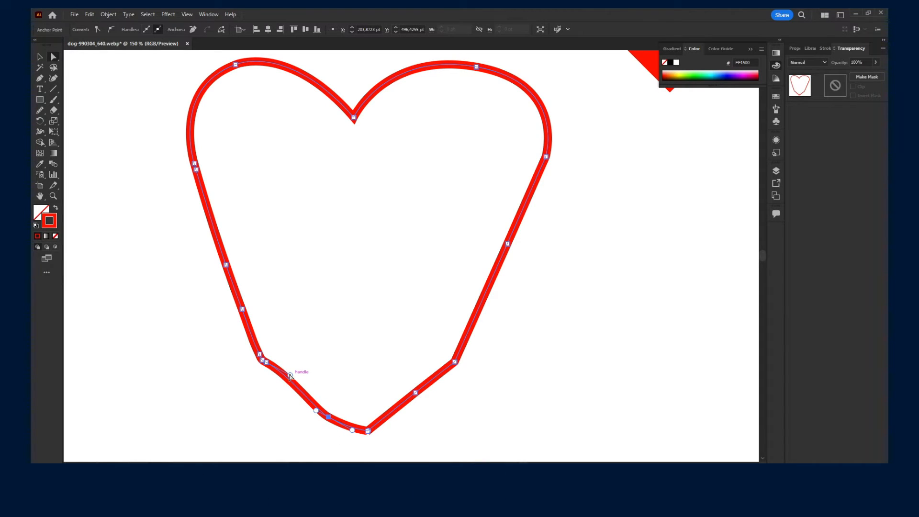
{"action": "left_click_drag", "start_coordinate": [290, 374], "coordinate": [283, 383]}
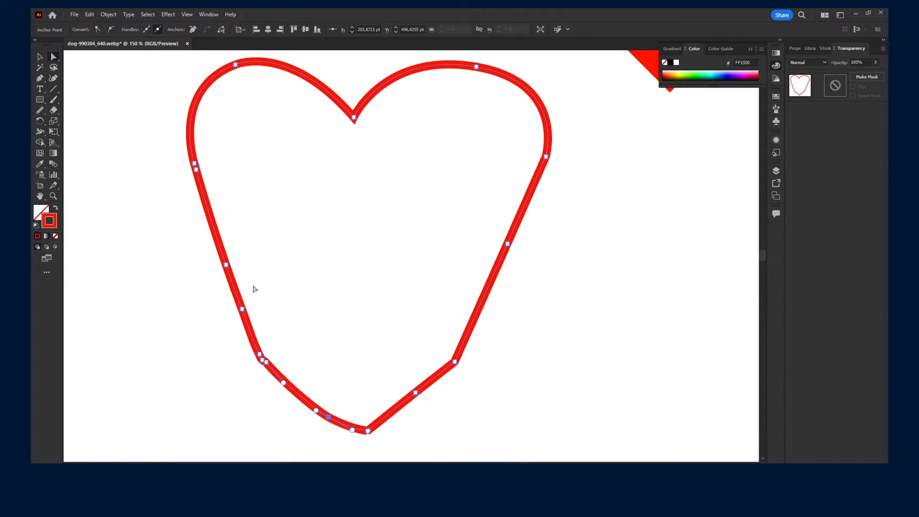
{"action": "left_click", "coordinate": [213, 266]}
{"action": "left_click_drag", "start_coordinate": [226, 264], "coordinate": [219, 266]}
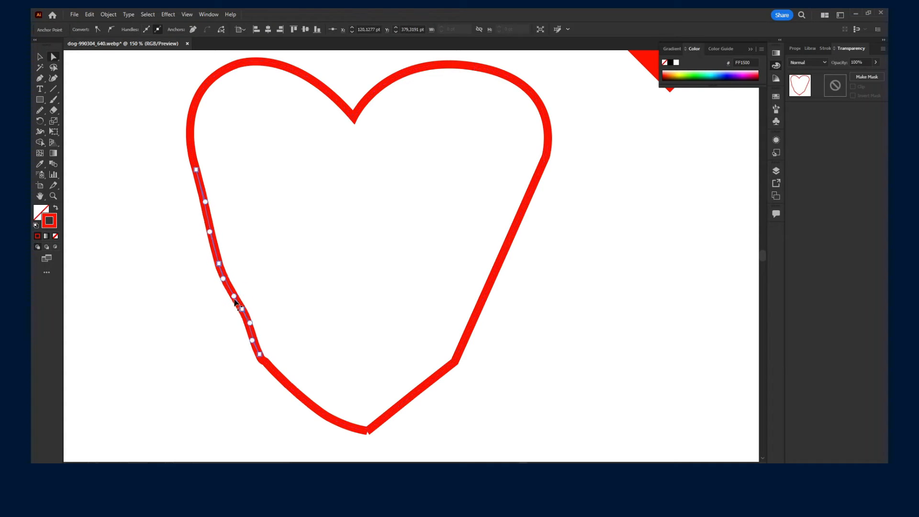
{"action": "left_click_drag", "start_coordinate": [242, 310], "coordinate": [241, 317]}
{"action": "left_click_drag", "start_coordinate": [196, 165], "coordinate": [196, 180]}
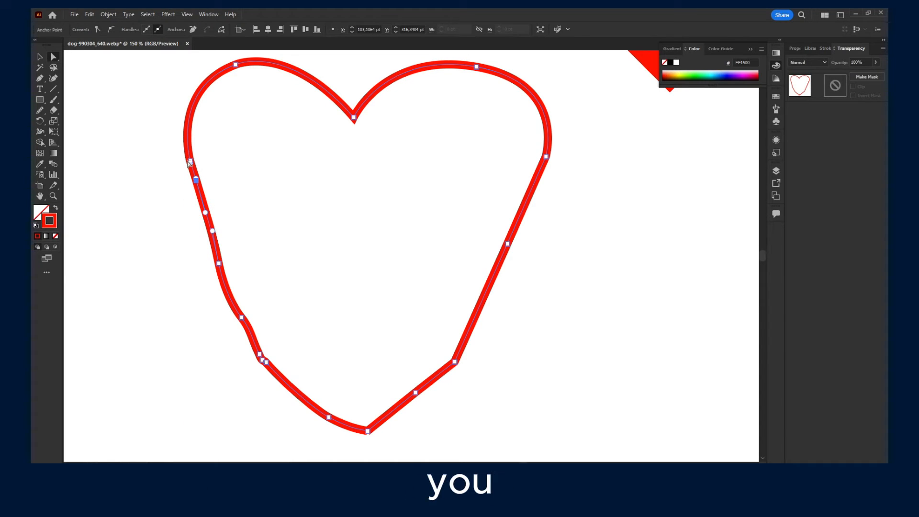
Step: Move the right side's anchors further outward and the lower-right edge's anchor outward and down to round that half
{"action": "left_click_drag", "start_coordinate": [507, 243], "coordinate": [511, 247]}
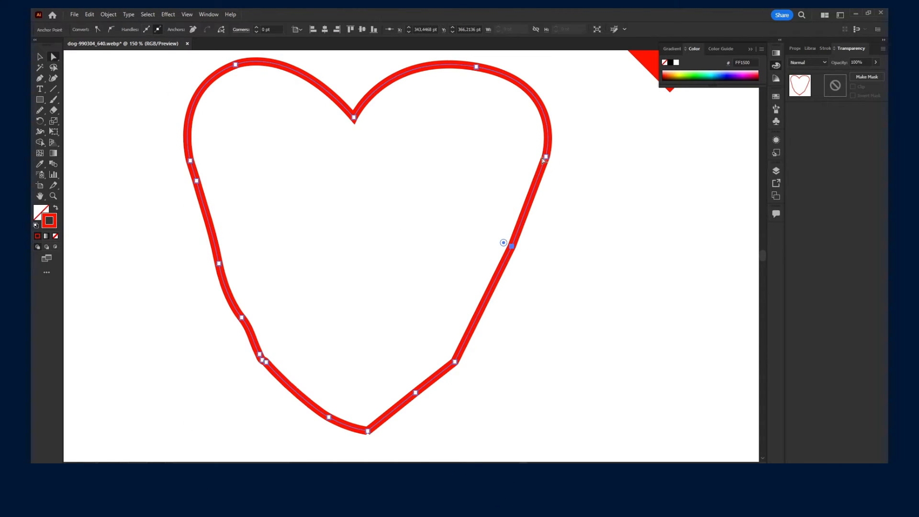
{"action": "left_click_drag", "start_coordinate": [546, 156], "coordinate": [554, 162]}
{"action": "left_click_drag", "start_coordinate": [511, 249], "coordinate": [521, 247]}
{"action": "left_click_drag", "start_coordinate": [415, 393], "coordinate": [423, 406]}
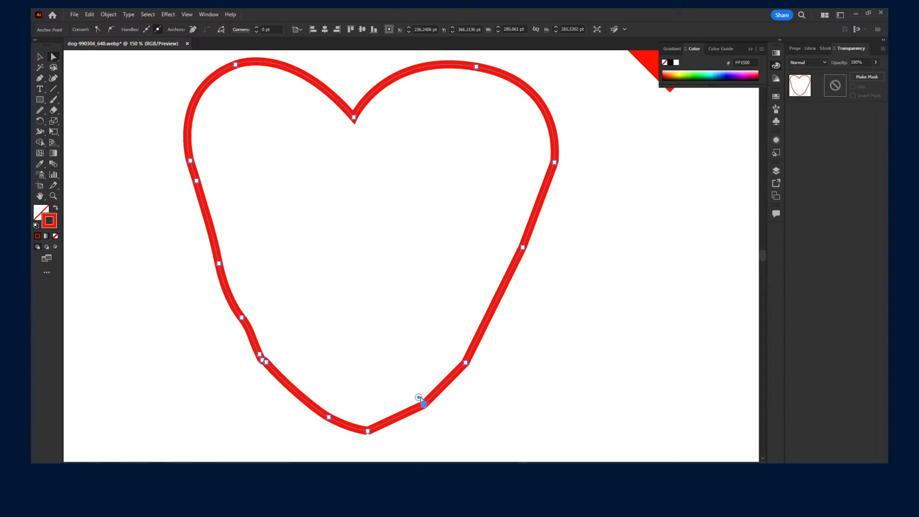
Step: Smooth the lower-left side, bottom tip and lower-right side of the heart with the Smooth Tool
{"action": "left_click", "coordinate": [40, 110]}
{"action": "mouse_move", "coordinate": [197, 250]}
{"action": "left_mouse_down"}
{"action": "mouse_move", "coordinate": [259, 357]}
{"action": "mouse_move", "coordinate": [293, 388]}
{"action": "left_mouse_up"}
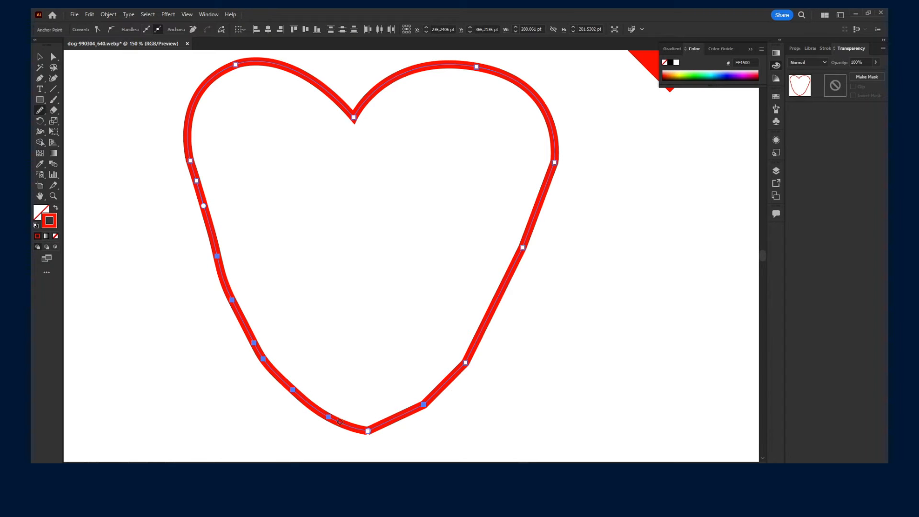
{"action": "left_click_drag", "start_coordinate": [339, 421], "coordinate": [507, 306]}
Step: Move the notch anchor to the right and slightly down, and lower the top anchor of the right arch slightly
{"action": "left_click", "coordinate": [53, 57]}
{"action": "left_click_drag", "start_coordinate": [360, 117], "coordinate": [378, 124]}
{"action": "left_click_drag", "start_coordinate": [480, 70], "coordinate": [483, 75]}
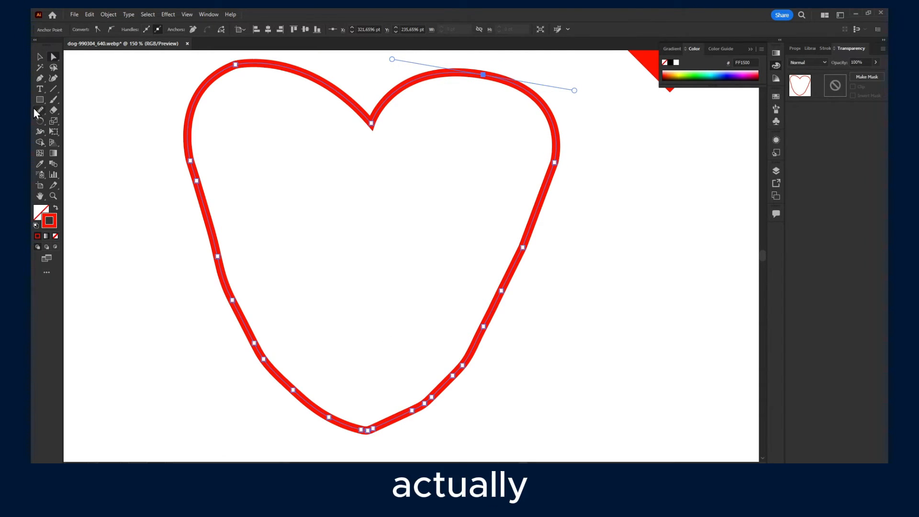
Step: Try to draw a small freehand heart inside the large heart outline with the Pencil tool
{"action": "left_click_drag", "start_coordinate": [40, 110], "coordinate": [62, 119]}
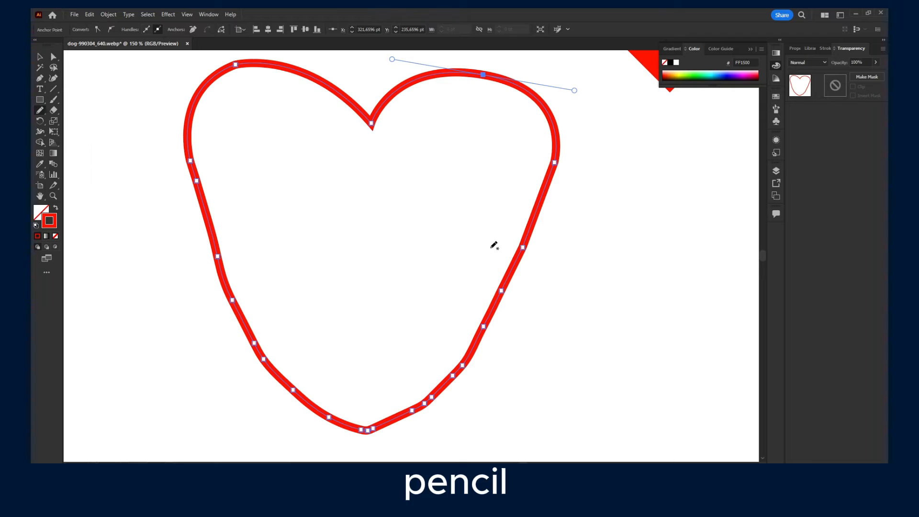
{"action": "mouse_move", "coordinate": [447, 176]}
{"action": "left_mouse_down"}
{"action": "mouse_move", "coordinate": [429, 237]}
{"action": "mouse_move", "coordinate": [368, 306]}
{"action": "mouse_move", "coordinate": [337, 282]}
{"action": "mouse_move", "coordinate": [299, 171]}
{"action": "mouse_move", "coordinate": [363, 192]}
{"action": "left_mouse_up"}
{"action": "key", "text": "ctrl+z"}
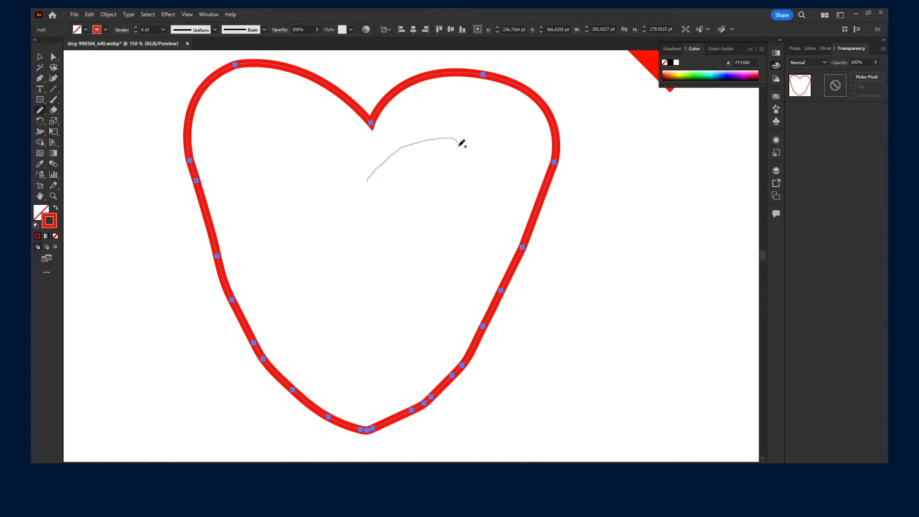
{"action": "mouse_move", "coordinate": [458, 144]}
{"action": "left_mouse_down"}
{"action": "mouse_move", "coordinate": [432, 208]}
{"action": "mouse_move", "coordinate": [386, 267]}
{"action": "mouse_move", "coordinate": [358, 280]}
{"action": "mouse_move", "coordinate": [327, 225]}
{"action": "mouse_move", "coordinate": [308, 145]}
{"action": "mouse_move", "coordinate": [366, 182]}
{"action": "left_mouse_up"}
{"action": "key", "text": "ctrl+z"}
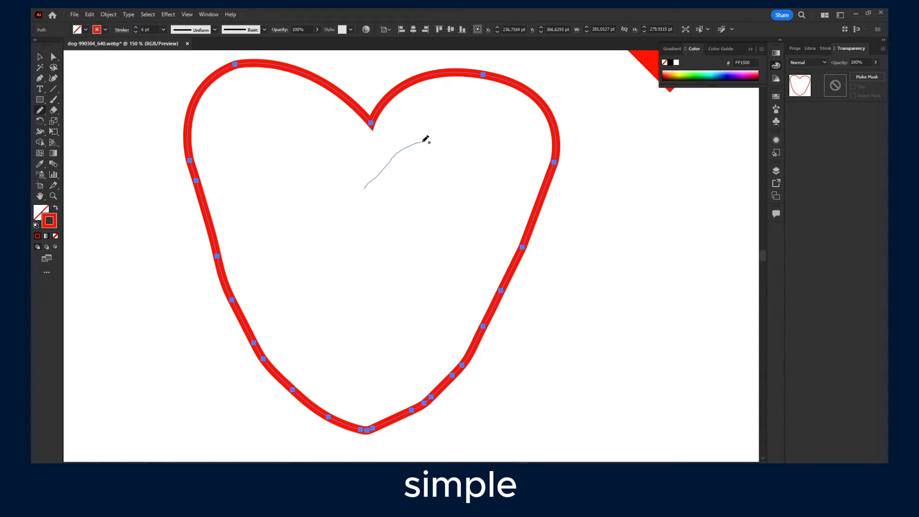
{"action": "mouse_move", "coordinate": [426, 140]}
{"action": "left_mouse_down"}
{"action": "mouse_move", "coordinate": [453, 149]}
{"action": "mouse_move", "coordinate": [467, 205]}
{"action": "left_mouse_up"}
{"action": "left_click_drag", "start_coordinate": [304, 191], "coordinate": [307, 197]}
{"action": "key", "text": "ctrl+z"}
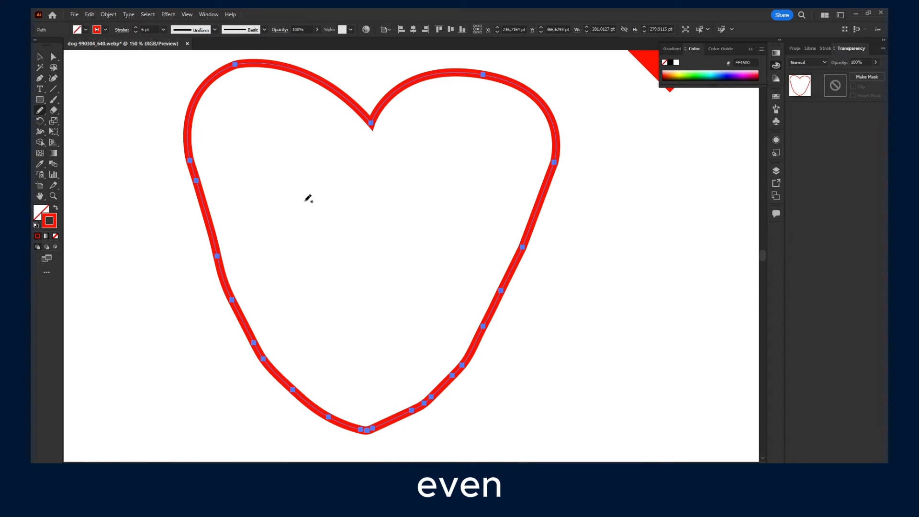
Step: Open the Windows mouse properties through a search for "mouse" and lower the pointer speed to near the slow end
{"action": "key", "text": "super+s"}
{"action": "type", "text": "mouse"}
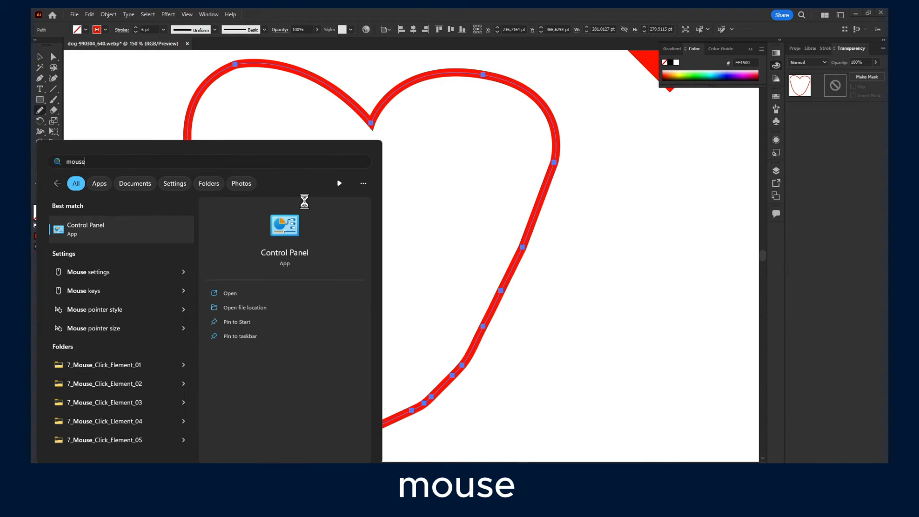
{"action": "left_click", "coordinate": [141, 271]}
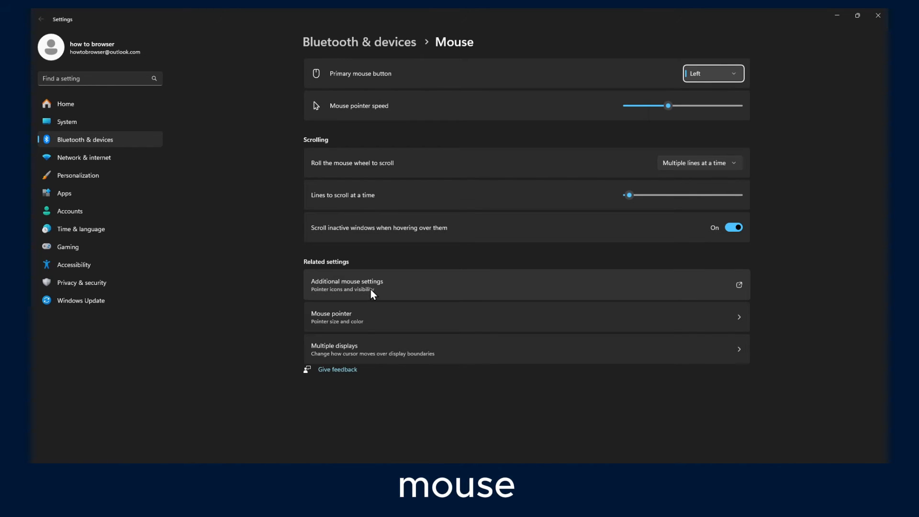
{"action": "left_click", "coordinate": [350, 287]}
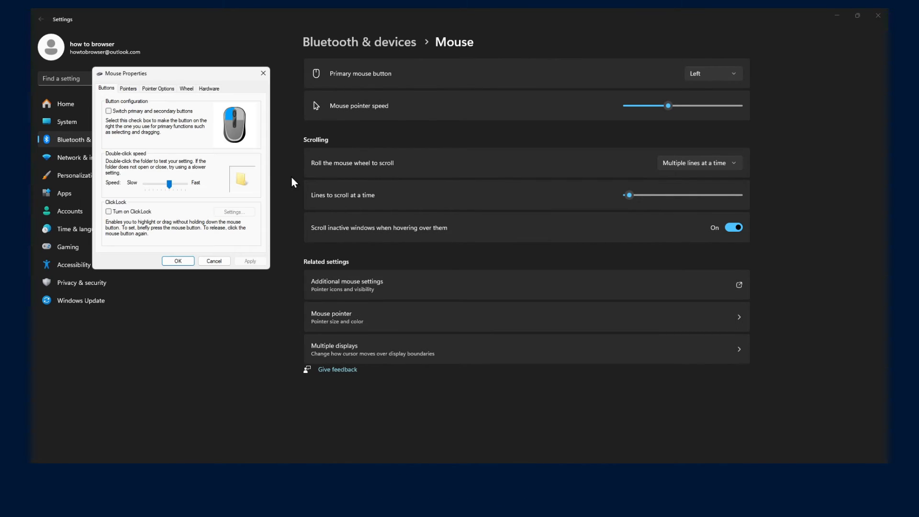
{"action": "left_click", "coordinate": [132, 90]}
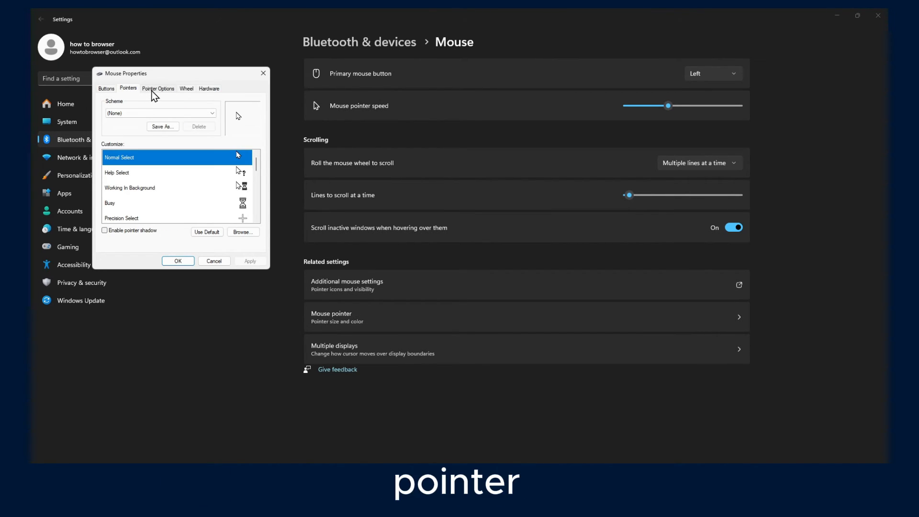
{"action": "left_click", "coordinate": [154, 89]}
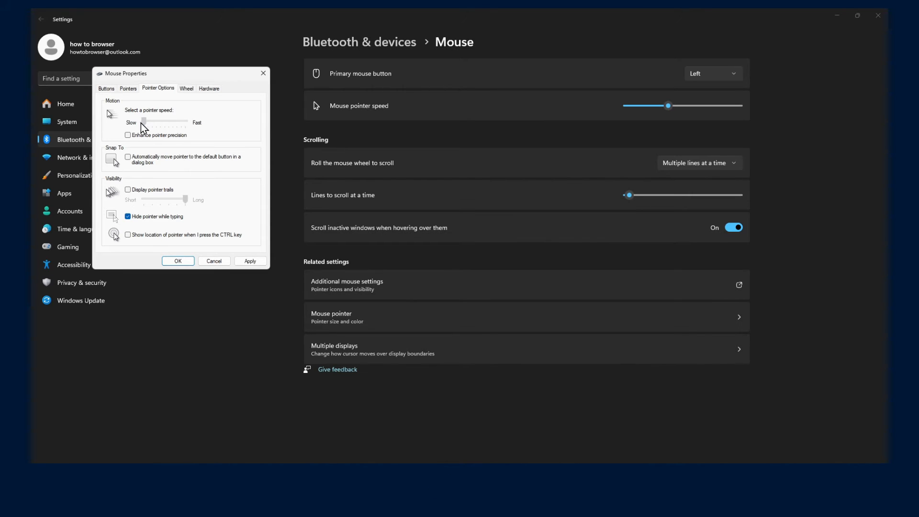
{"action": "left_click_drag", "start_coordinate": [148, 123], "coordinate": [151, 123]}
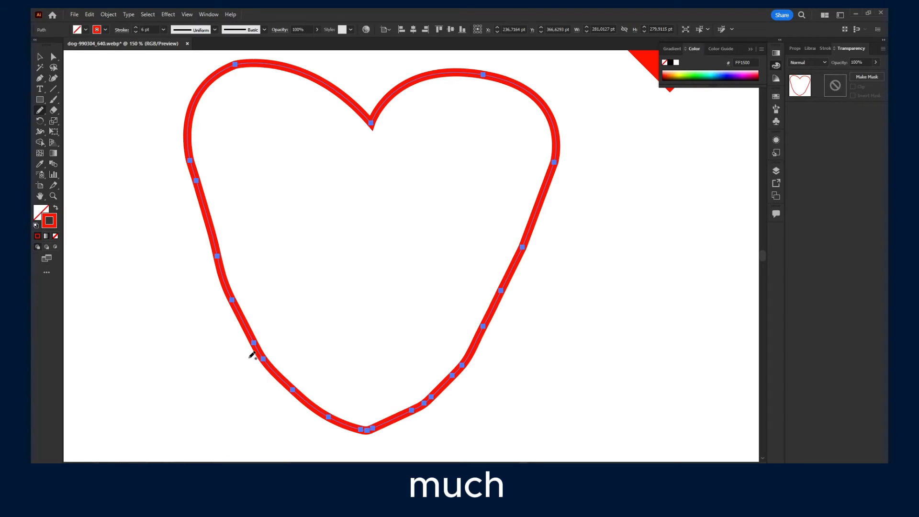
Step: Draw a closed freehand heart in the middle of the large outline and an open heart stroke to its upper left with the Pencil tool
{"action": "mouse_move", "coordinate": [390, 187]}
{"action": "left_mouse_down"}
{"action": "mouse_move", "coordinate": [415, 172]}
{"action": "mouse_move", "coordinate": [442, 177]}
{"action": "mouse_move", "coordinate": [440, 223]}
{"action": "mouse_move", "coordinate": [388, 279]}
{"action": "mouse_move", "coordinate": [362, 236]}
{"action": "left_mouse_up"}
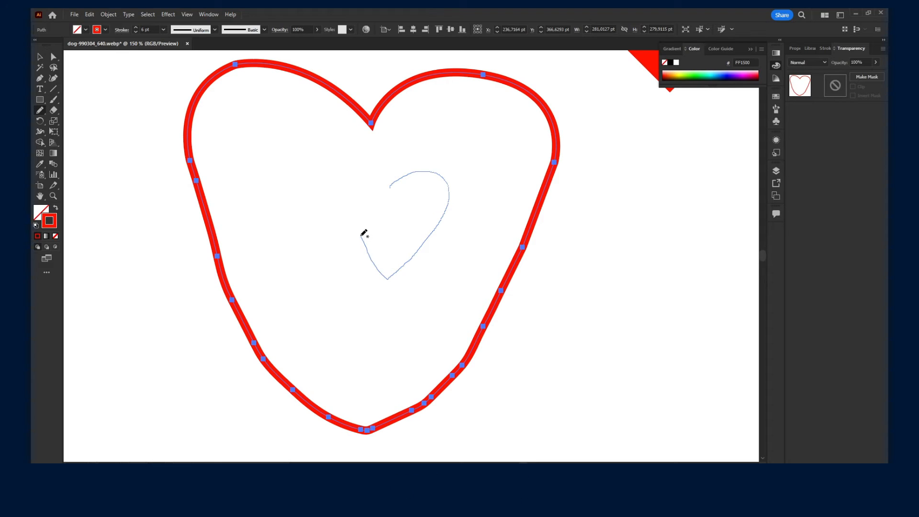
{"action": "mouse_move", "coordinate": [344, 203]}
{"action": "left_mouse_down"}
{"action": "mouse_move", "coordinate": [362, 175]}
{"action": "mouse_move", "coordinate": [391, 186]}
{"action": "left_mouse_up"}
{"action": "mouse_move", "coordinate": [296, 154]}
{"action": "left_mouse_down"}
{"action": "mouse_move", "coordinate": [334, 129]}
{"action": "mouse_move", "coordinate": [336, 160]}
{"action": "mouse_move", "coordinate": [285, 223]}
{"action": "mouse_move", "coordinate": [245, 142]}
{"action": "left_mouse_up"}
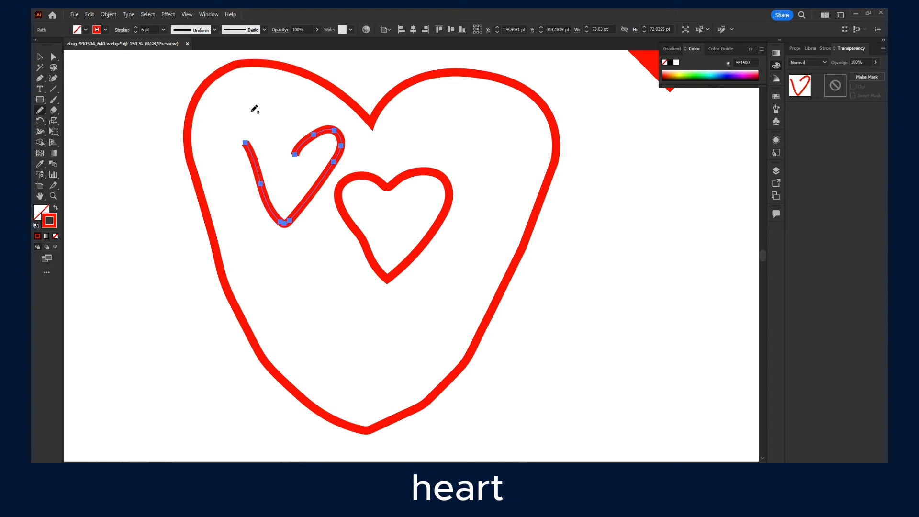
Step: Draw a small open arch in the large heart's left lobe and a closed heart about 63 by 70 pt in its right lobe
{"action": "left_click_drag", "start_coordinate": [252, 109], "coordinate": [274, 76]}
{"action": "left_click_drag", "start_coordinate": [284, 127], "coordinate": [281, 129]}
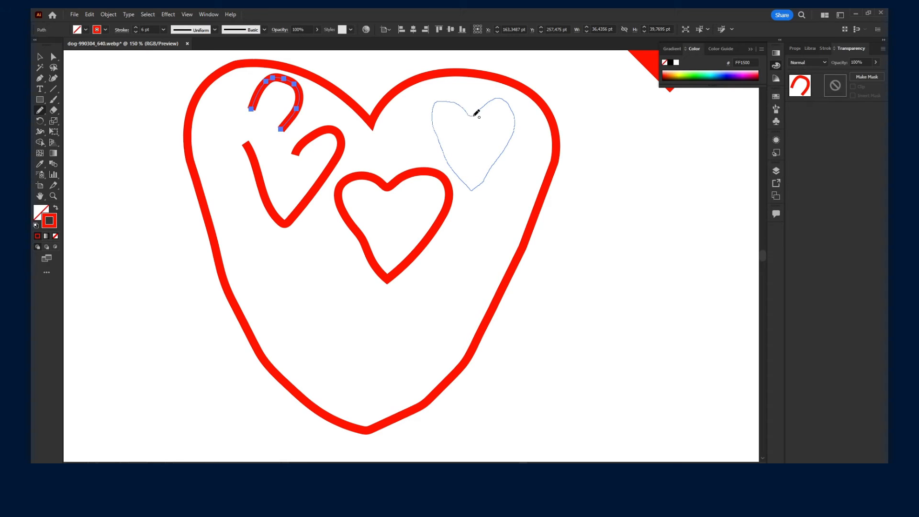
{"action": "left_click_drag", "start_coordinate": [476, 113], "coordinate": [471, 116]}
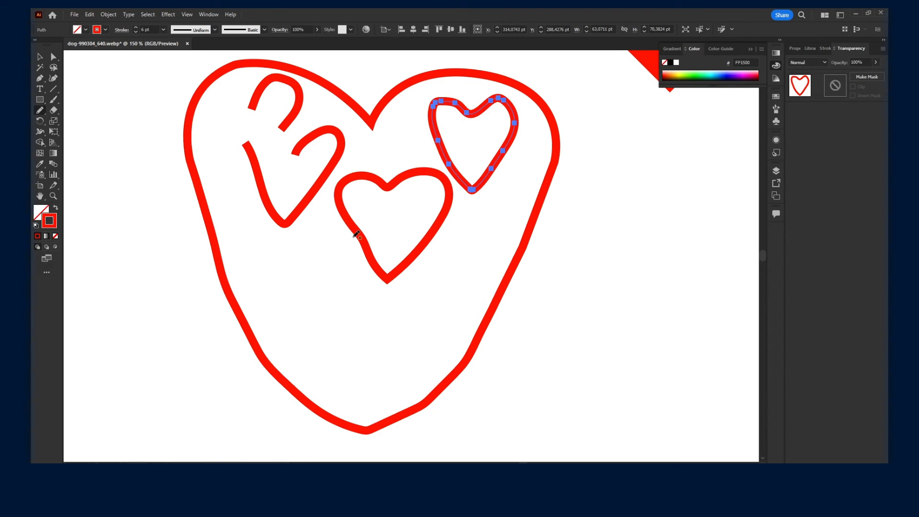
Step: Set the Windows pointer speed back to the middle of its range, apply it and close the mouse properties
{"action": "left_click", "coordinate": [733, 474]}
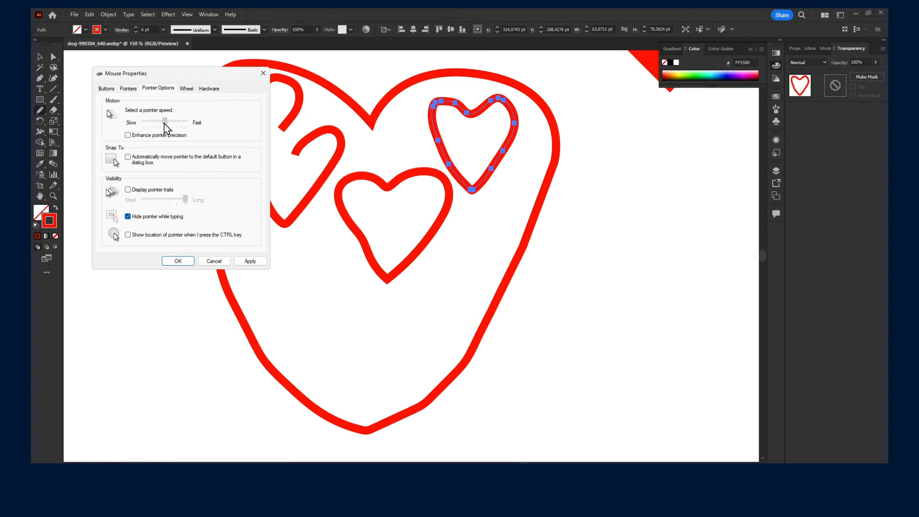
{"action": "left_click", "coordinate": [248, 262]}
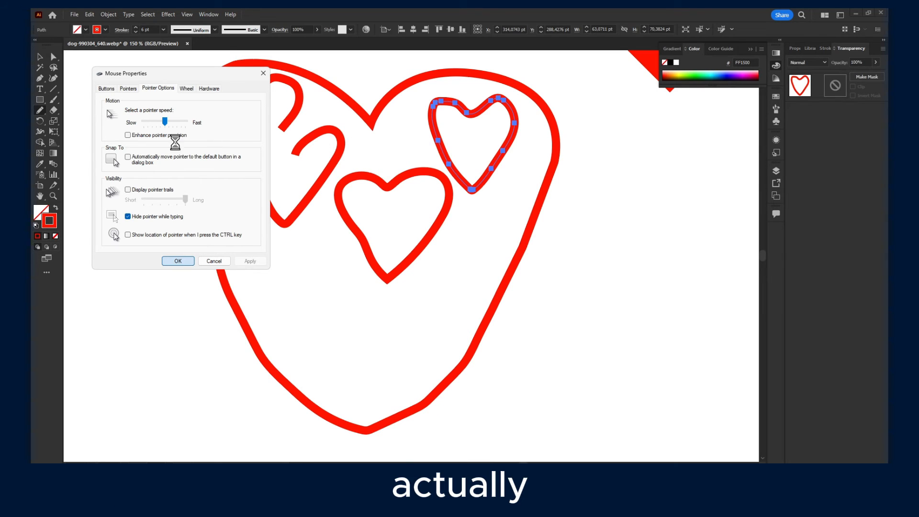
{"action": "left_click", "coordinate": [178, 261]}
Step: Smooth the outline of the small heart in the large heart's right lobe with the Smooth Tool
{"action": "left_click", "coordinate": [41, 110]}
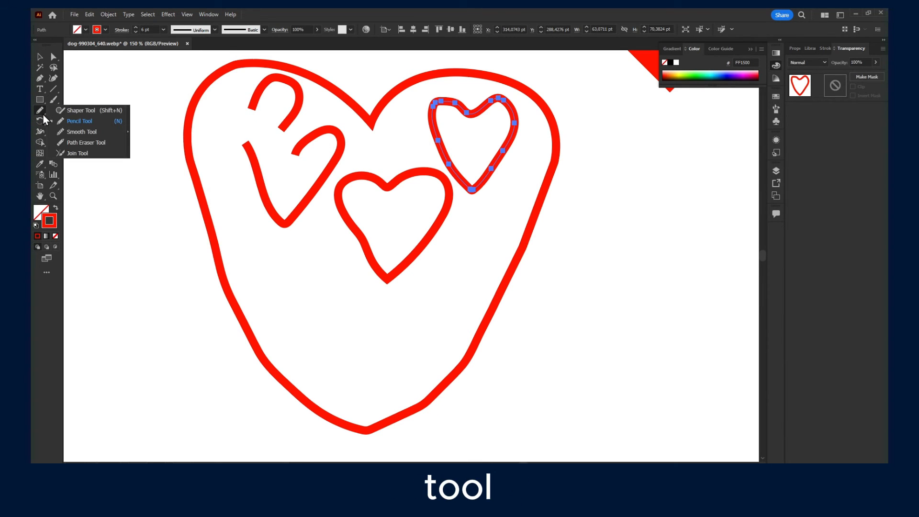
{"action": "left_click", "coordinate": [59, 132]}
{"action": "mouse_move", "coordinate": [451, 112]}
{"action": "left_mouse_down"}
{"action": "mouse_move", "coordinate": [434, 144]}
{"action": "mouse_move", "coordinate": [511, 103]}
{"action": "mouse_move", "coordinate": [504, 124]}
{"action": "mouse_move", "coordinate": [496, 100]}
{"action": "mouse_move", "coordinate": [512, 138]}
{"action": "mouse_move", "coordinate": [472, 190]}
{"action": "left_mouse_up"}
{"action": "mouse_move", "coordinate": [433, 116]}
{"action": "left_mouse_down"}
{"action": "mouse_move", "coordinate": [443, 174]}
{"action": "mouse_move", "coordinate": [473, 190]}
{"action": "left_mouse_up"}
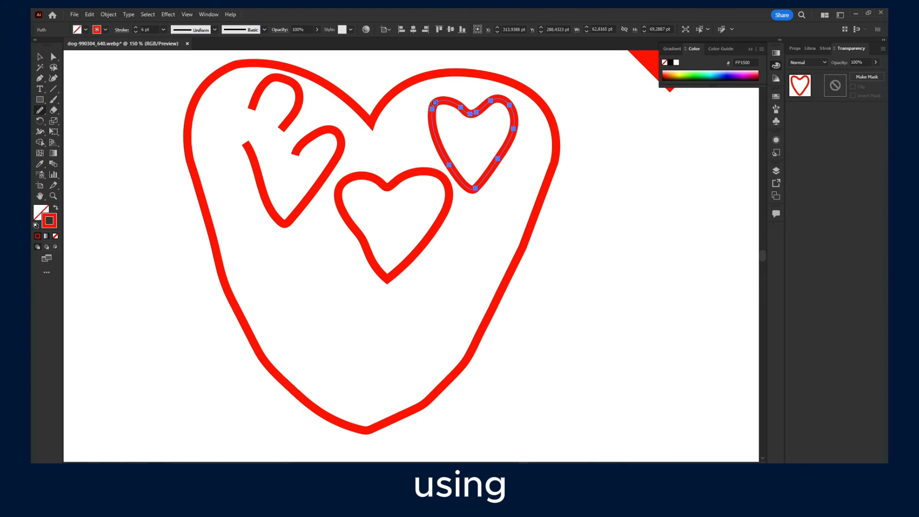
{"action": "mouse_move", "coordinate": [427, 129]}
{"action": "left_mouse_down"}
{"action": "mouse_move", "coordinate": [449, 148]}
{"action": "mouse_move", "coordinate": [459, 120]}
{"action": "left_mouse_up"}
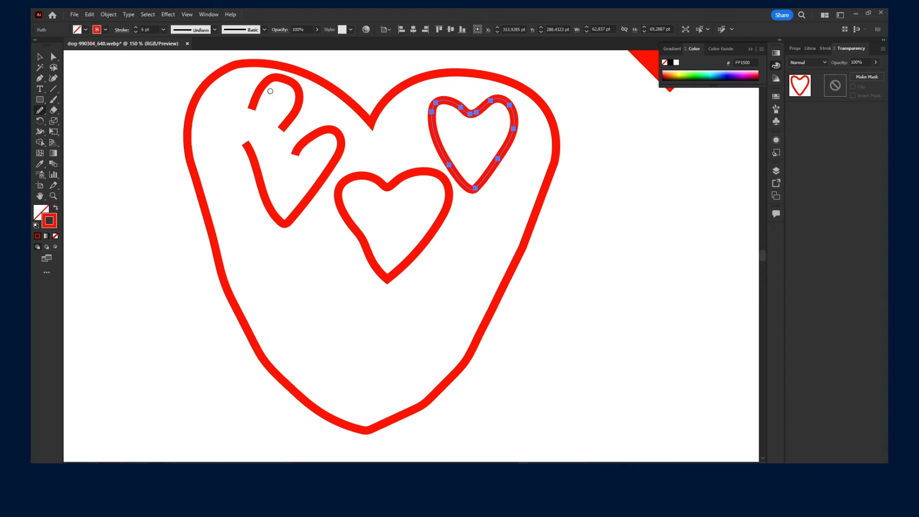
Step: Try to draw a straight Pen-tool segment down the large heart's left side
{"action": "left_click", "coordinate": [40, 79]}
{"action": "scroll", "coordinate": [512, 267], "scroll_direction": "down", "scroll_amount": 3}
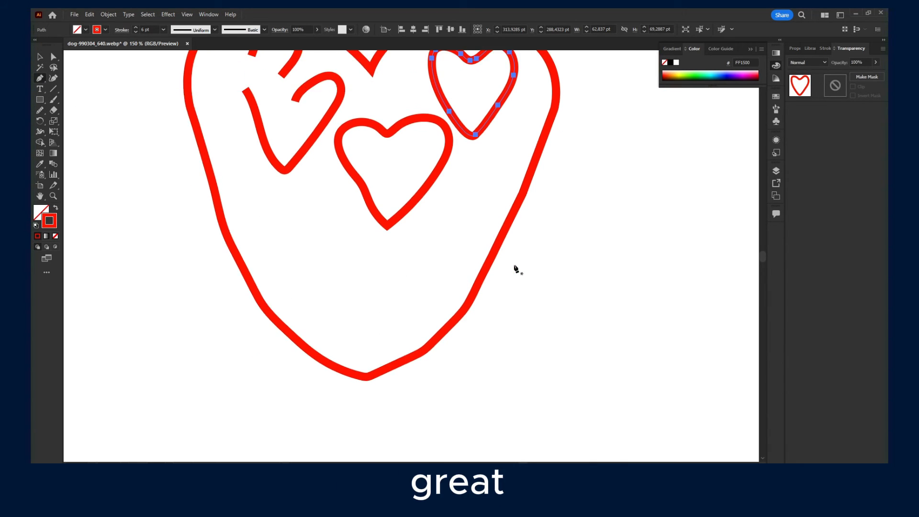
{"action": "scroll", "coordinate": [191, 216], "scroll_direction": "up", "scroll_amount": 3}
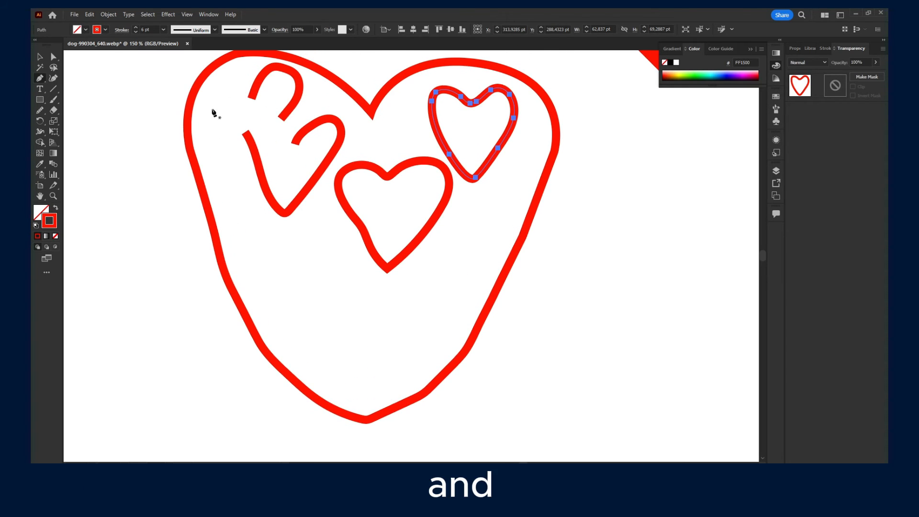
{"action": "left_click", "coordinate": [202, 78]}
{"action": "left_click", "coordinate": [215, 261]}
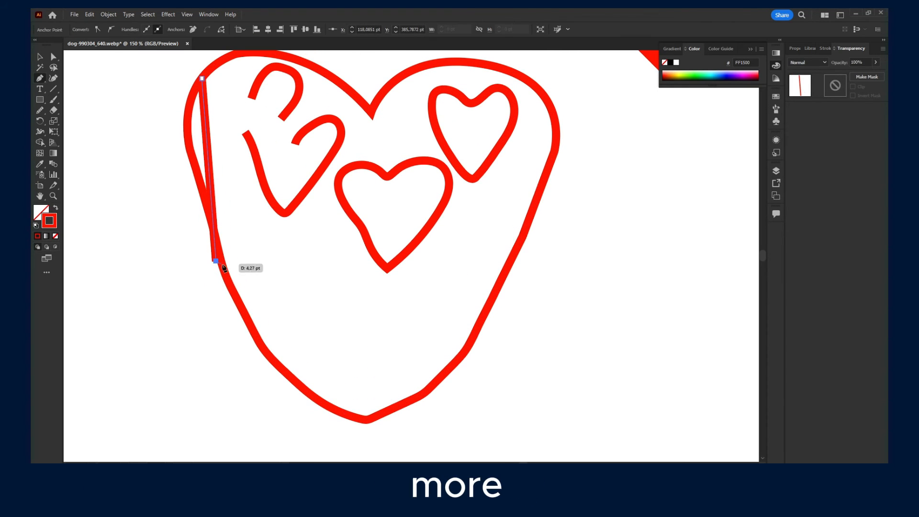
{"action": "key", "text": "ctrl+z"}
Step: Reshape the large heart's left side by adjusting anchor handles and moving the upper side anchor slightly outward
{"action": "left_click", "coordinate": [53, 56]}
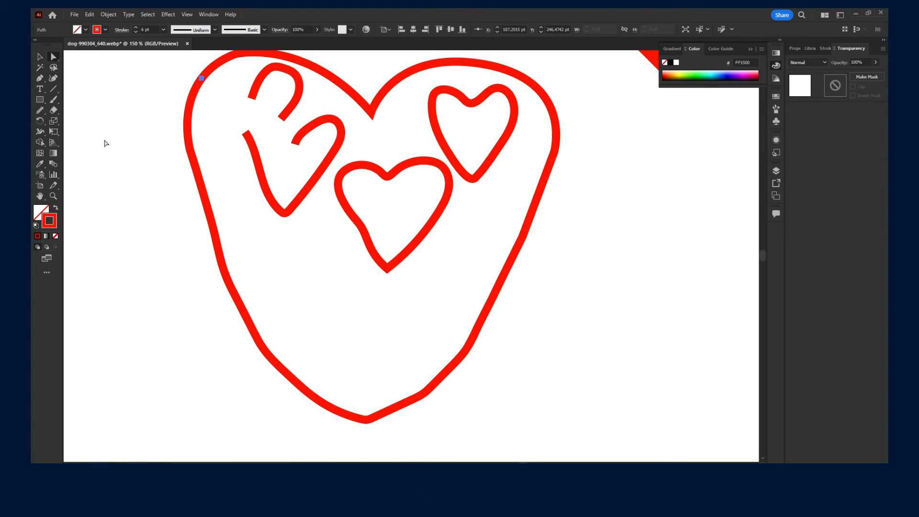
{"action": "left_click", "coordinate": [216, 245]}
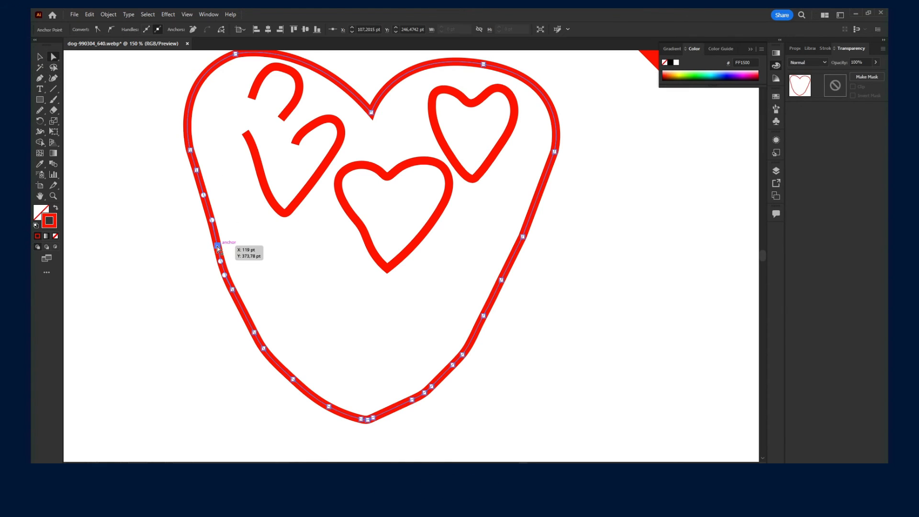
{"action": "left_click_drag", "start_coordinate": [212, 220], "coordinate": [206, 221]}
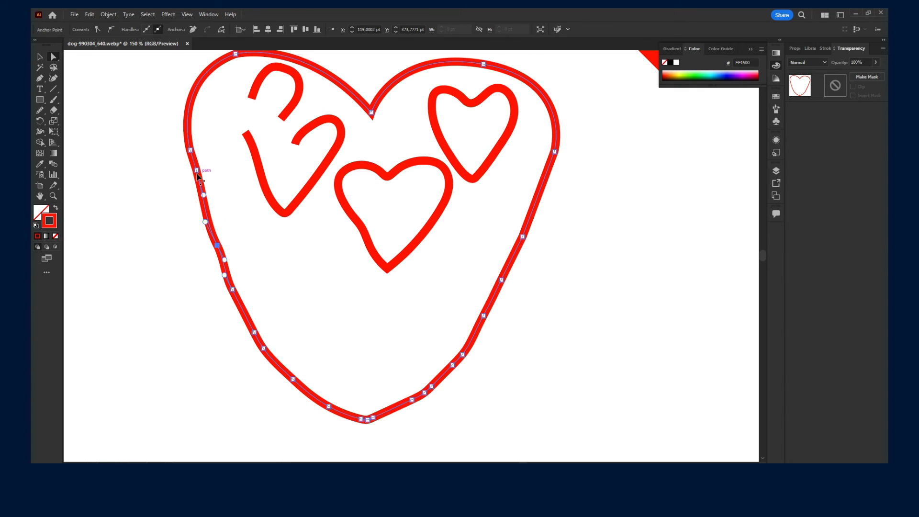
{"action": "left_click_drag", "start_coordinate": [196, 170], "coordinate": [180, 144]}
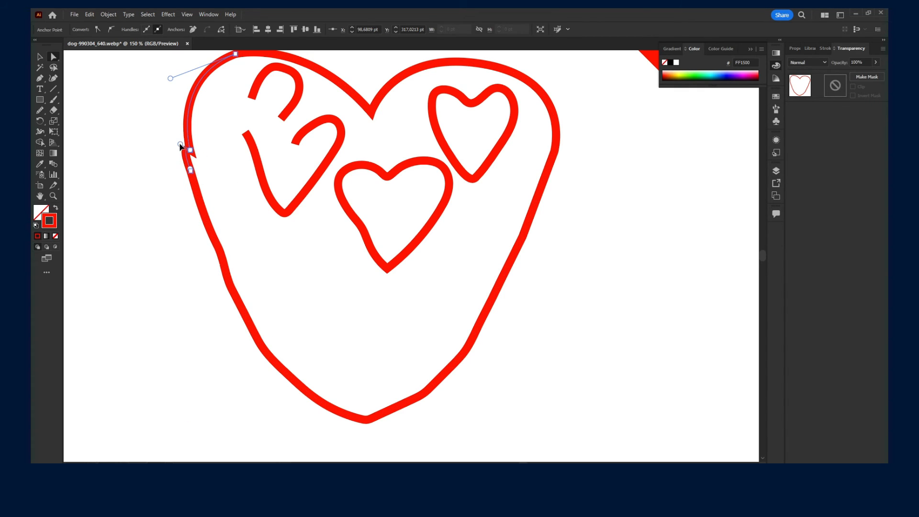
{"action": "left_click_drag", "start_coordinate": [186, 176], "coordinate": [186, 173]}
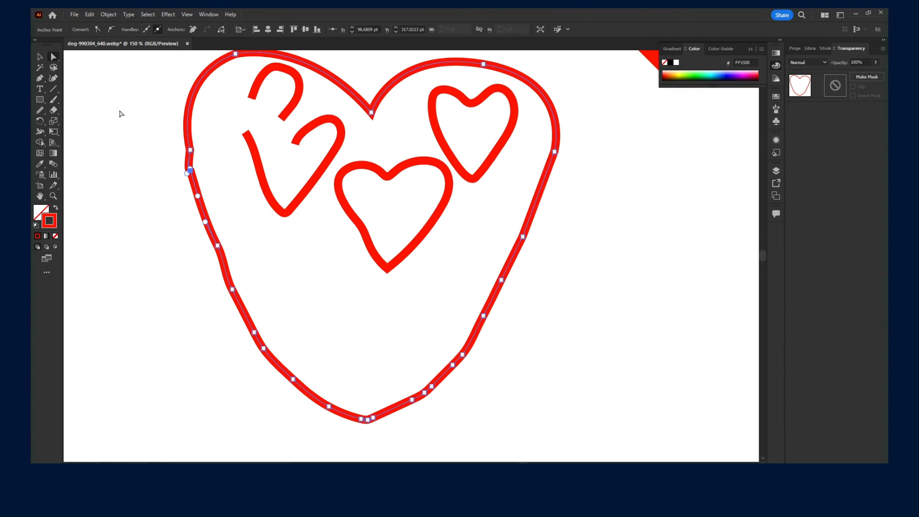
Step: Remove five surplus anchors along the large heart's left side and lower-left edge
{"action": "left_click", "coordinate": [194, 30]}
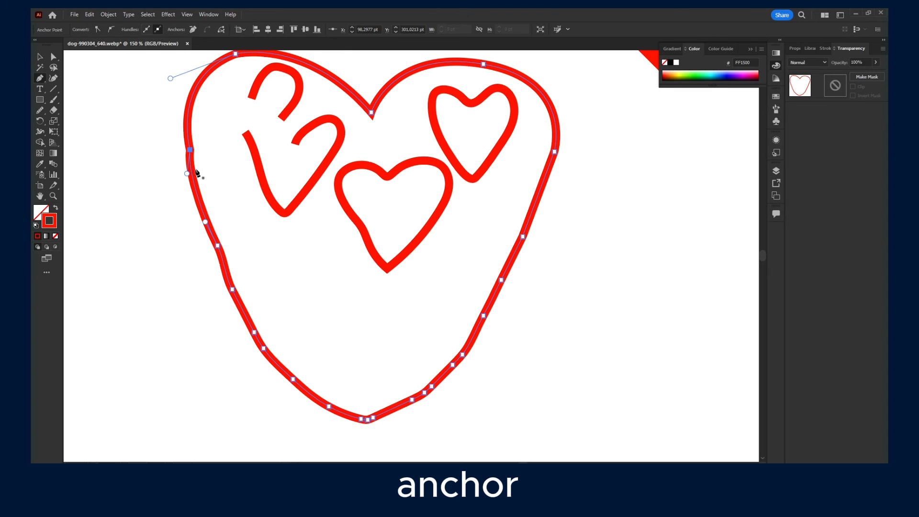
{"action": "left_click", "coordinate": [191, 150]}
{"action": "left_click", "coordinate": [218, 245]}
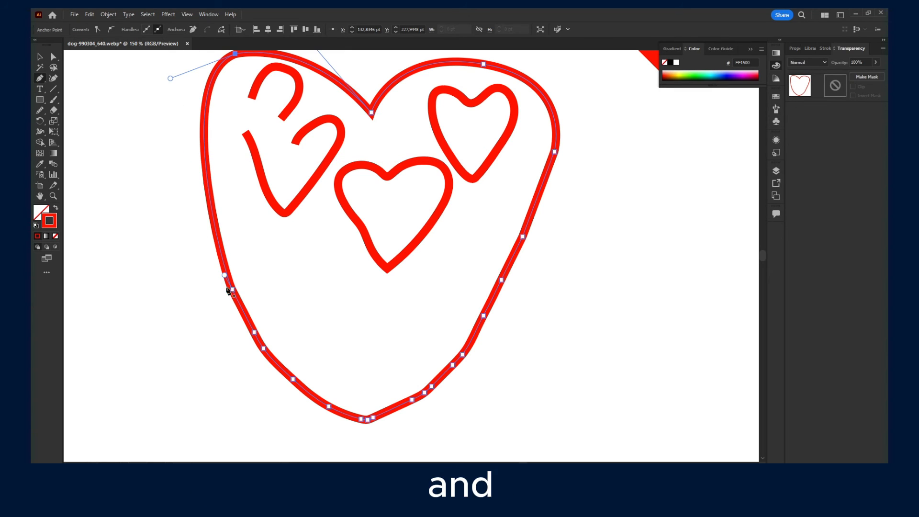
{"action": "left_click", "coordinate": [265, 350]}
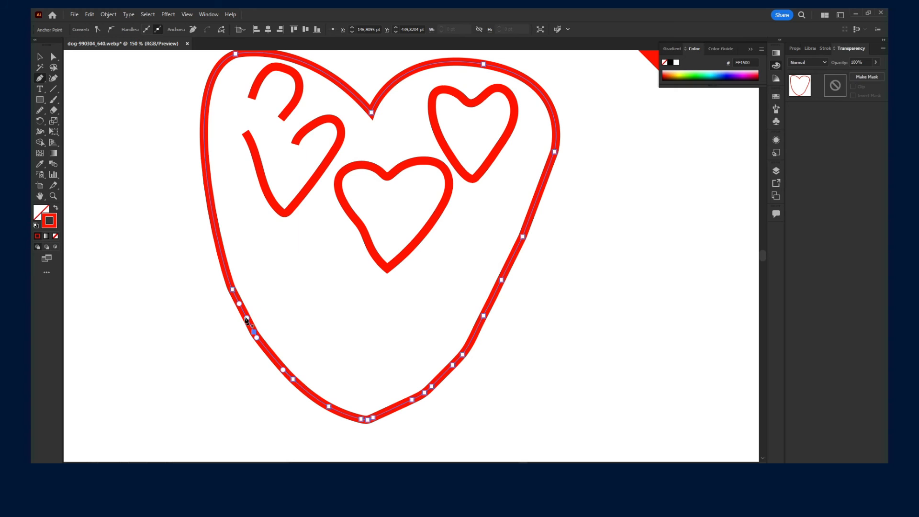
{"action": "left_click", "coordinate": [254, 333]}
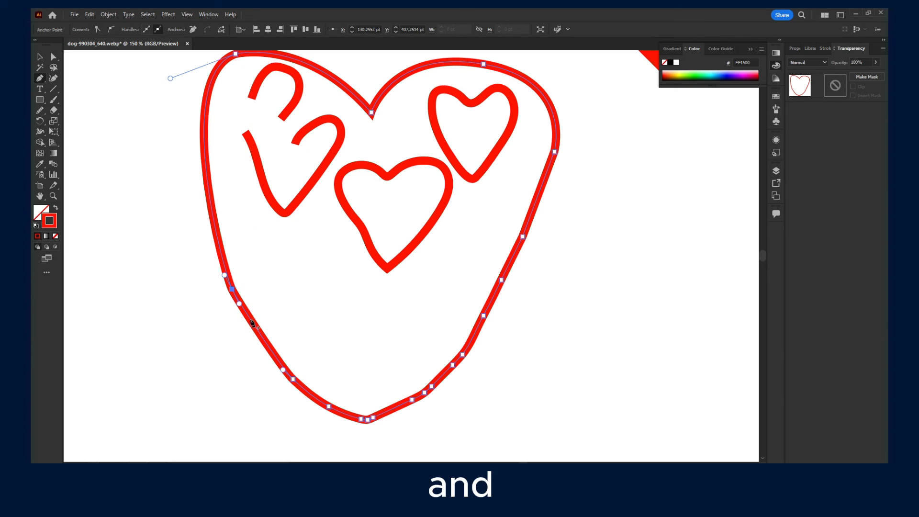
{"action": "left_click", "coordinate": [193, 30]}
{"action": "key", "text": "ctrl+z"}
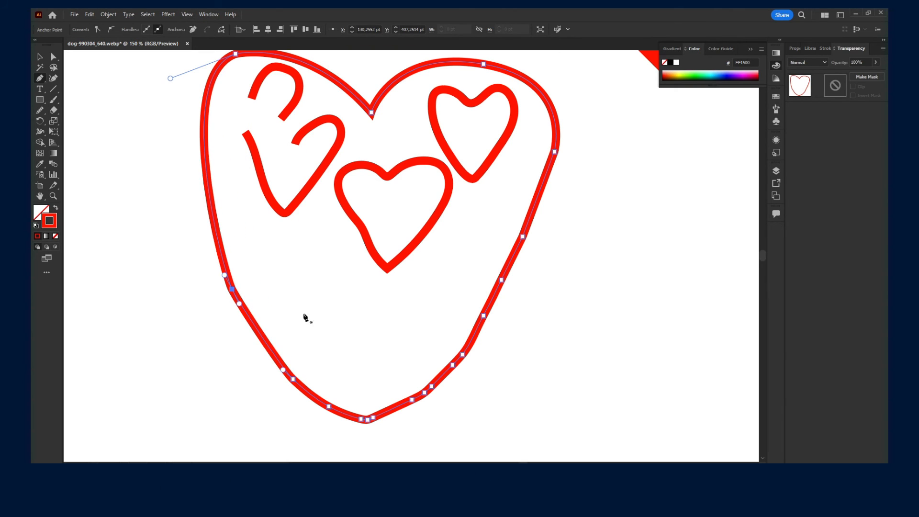
{"action": "left_click", "coordinate": [366, 421]}
{"action": "key", "text": "ctrl+z"}
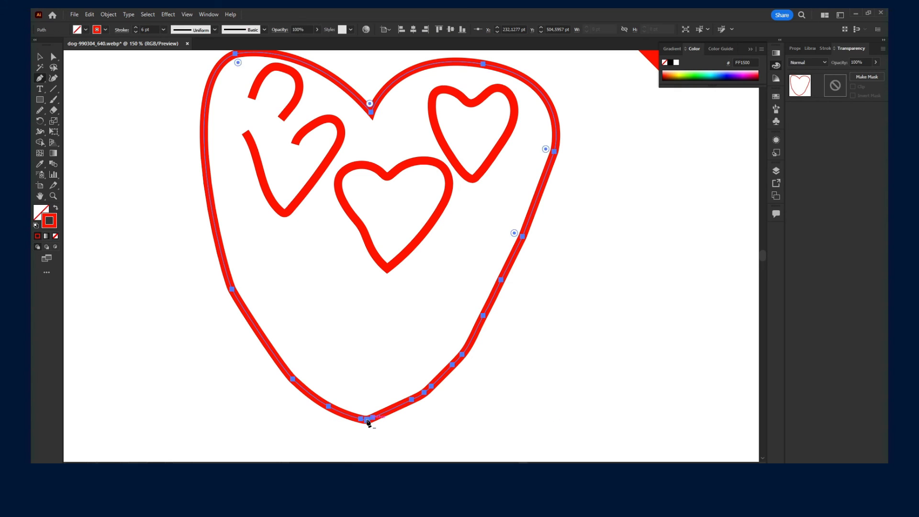
Step: Remove the two anchors between the left side and the bottom tip to straighten the large heart's lower-left edge
{"action": "left_click", "coordinate": [364, 420], "text": "ctrl"}
{"action": "left_click", "coordinate": [293, 379], "text": "ctrl"}
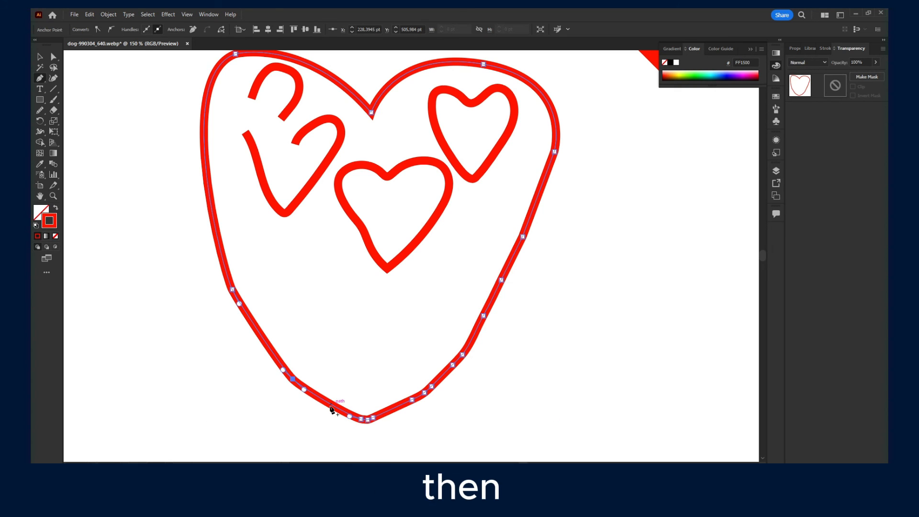
{"action": "left_click", "coordinate": [292, 379]}
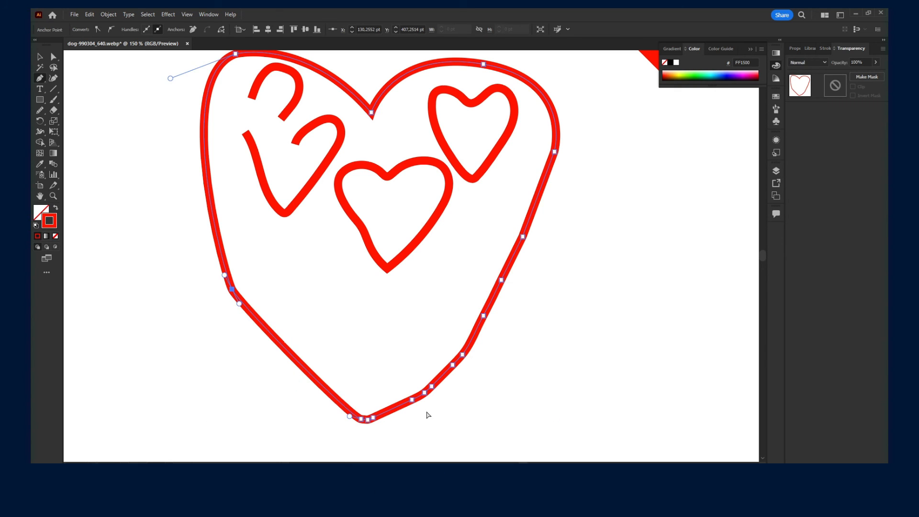
Step: Undo the last anchor removal on the lower-left edge and remove three surplus anchors along the large heart's lower-right edge
{"action": "key", "text": "ctrl+z"}
{"action": "left_click", "coordinate": [411, 399], "text": "ctrl"}
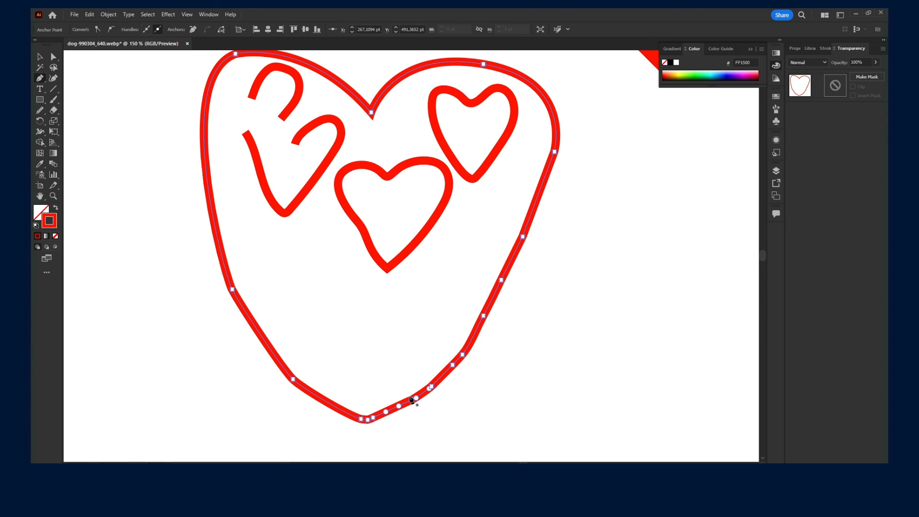
{"action": "left_click", "coordinate": [412, 399]}
{"action": "left_click", "coordinate": [462, 354]}
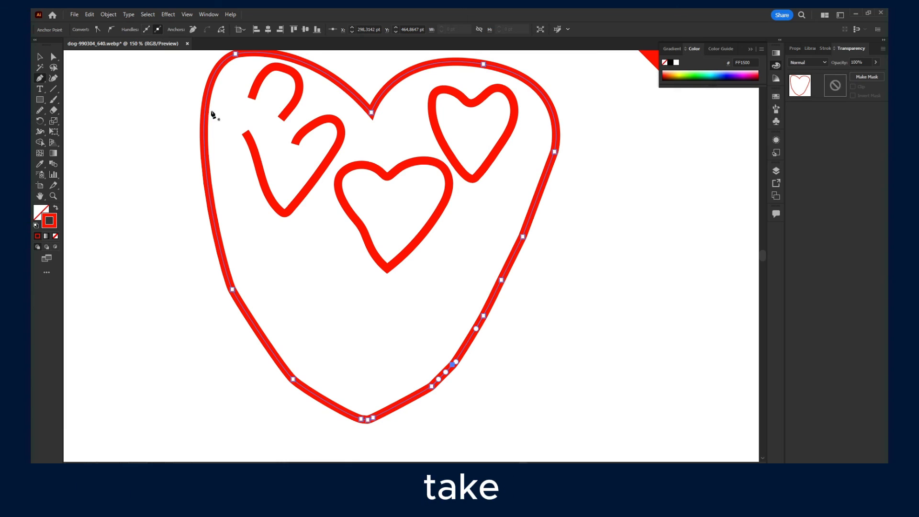
Step: Draw a rough Pen-tool outline with straight and curved segments in the empty area below the large heart
{"action": "left_click", "coordinate": [40, 79]}
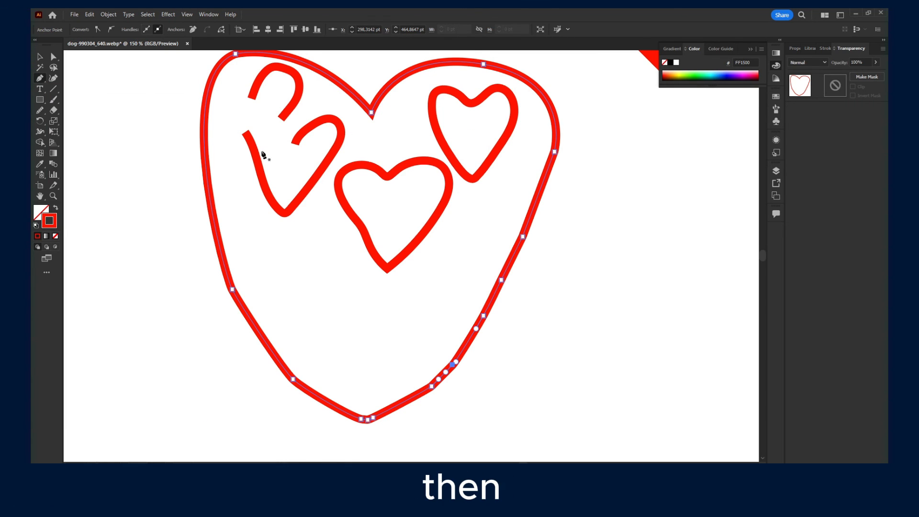
{"action": "scroll", "coordinate": [569, 171], "scroll_direction": "down", "scroll_amount": 4}
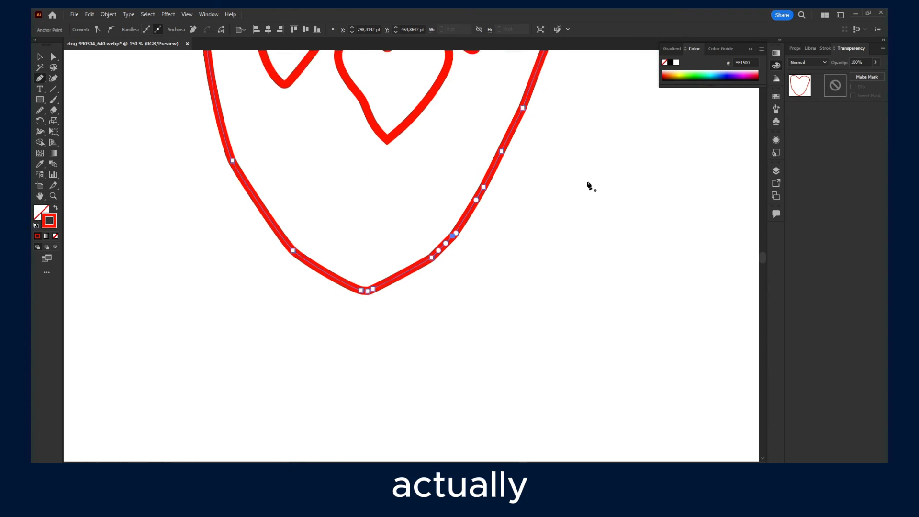
{"action": "scroll", "coordinate": [589, 185], "scroll_direction": "down", "scroll_amount": 8}
{"action": "scroll", "coordinate": [322, 151], "scroll_direction": "up", "scroll_amount": 1}
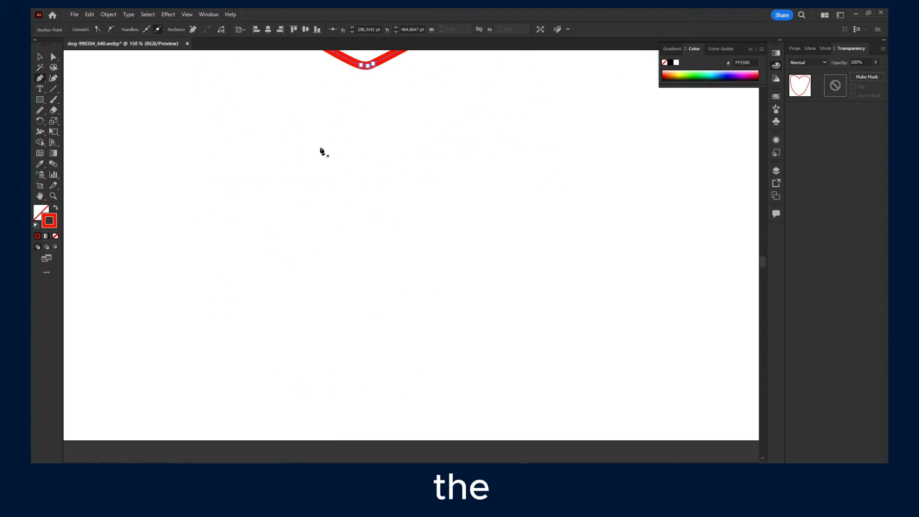
{"action": "left_click", "coordinate": [37, 78]}
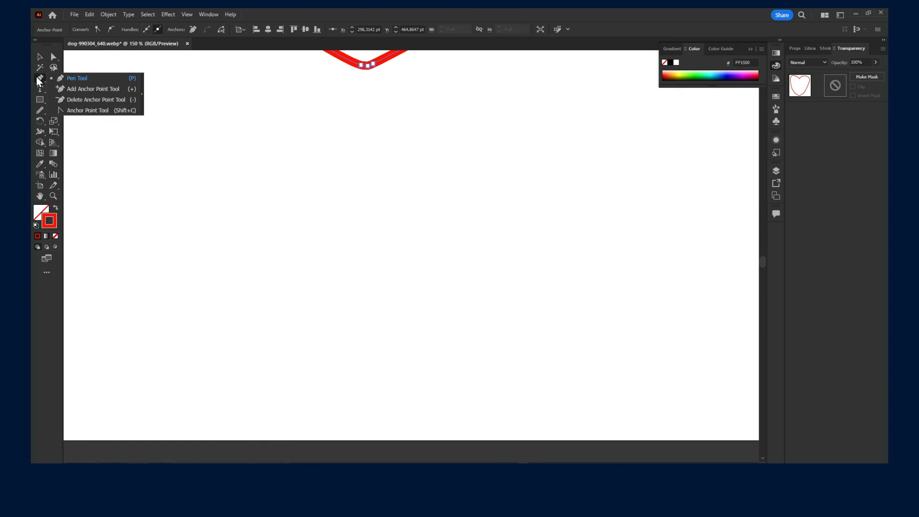
{"action": "left_click", "coordinate": [280, 117]}
{"action": "left_click", "coordinate": [421, 103]}
{"action": "left_click_drag", "start_coordinate": [424, 206], "coordinate": [388, 233]}
{"action": "left_click_drag", "start_coordinate": [317, 283], "coordinate": [294, 289]}
{"action": "left_click", "coordinate": [265, 287]}
{"action": "left_click", "coordinate": [237, 134]}
{"action": "left_click", "coordinate": [243, 126]}
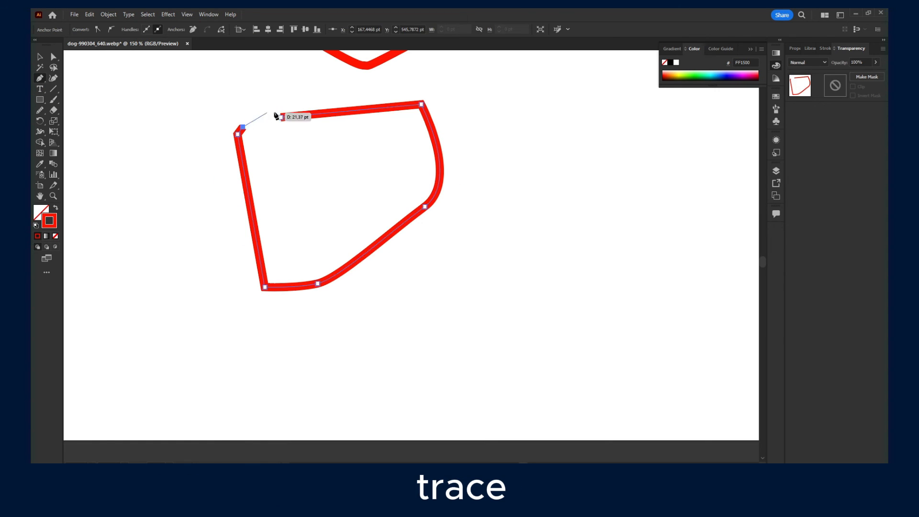
Step: Continue the Pen-tool path with a zigzag of short straight segments and a curve across the rough outline's upper part
{"action": "left_click", "coordinate": [281, 112]}
{"action": "left_click", "coordinate": [302, 132]}
{"action": "left_click", "coordinate": [305, 156]}
{"action": "left_click", "coordinate": [339, 164]}
{"action": "left_click", "coordinate": [358, 122]}
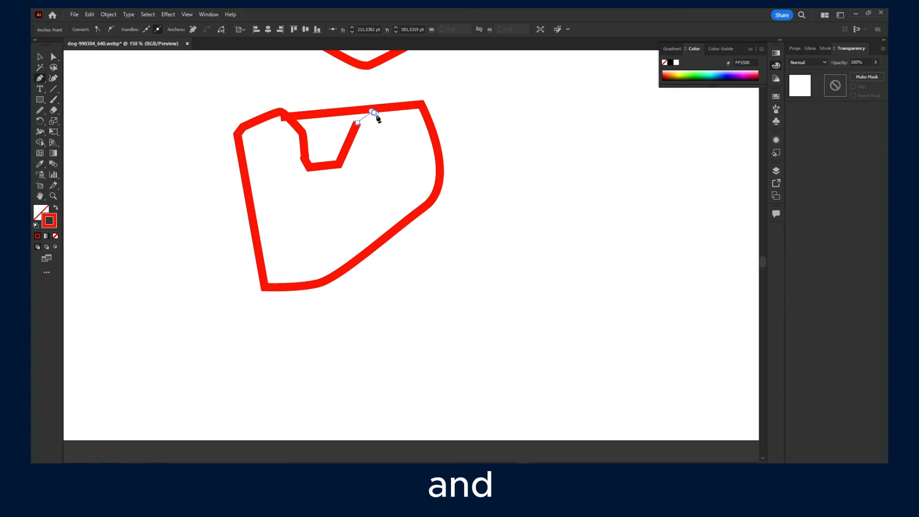
{"action": "left_click_drag", "start_coordinate": [375, 112], "coordinate": [368, 180]}
{"action": "left_click", "coordinate": [399, 148]}
{"action": "left_click", "coordinate": [452, 115]}
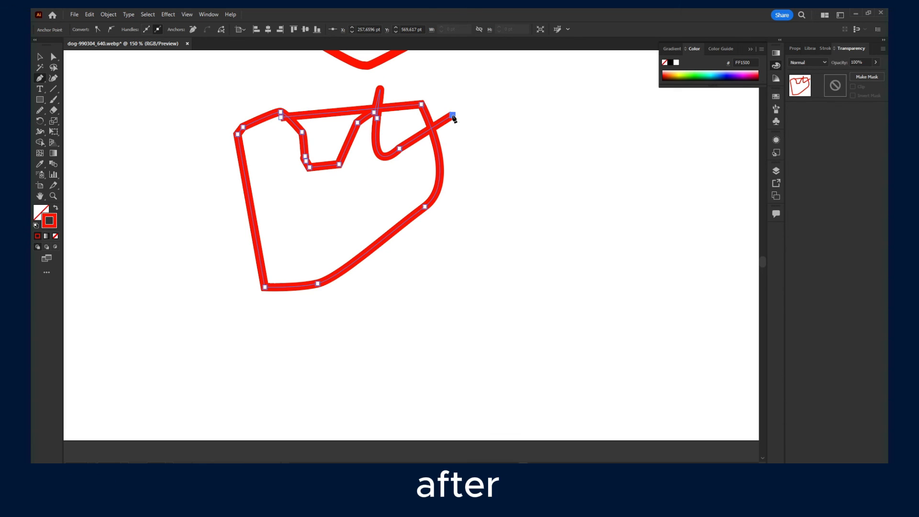
Step: Undo the entire rough Pen-tool path and the last anchor removal on the large heart
{"action": "key", "text": "ctrl+z"}
{"action": "key", "text": "ctrl+z"}
{"action": "key", "text": "ctrl+z"}
{"action": "key", "text": "ctrl+z"}
{"action": "key", "text": "ctrl+z"}
{"action": "key", "text": "ctrl+z"}
{"action": "key", "text": "ctrl+z"}
{"action": "key", "text": "ctrl+z"}
{"action": "key", "text": "ctrl+z"}
{"action": "key", "text": "ctrl+z"}
{"action": "key", "text": "ctrl+z"}
{"action": "key", "text": "ctrl+z"}
{"action": "key", "text": "ctrl+z"}
{"action": "key", "text": "ctrl+z"}
{"action": "key", "text": "ctrl+z"}
{"action": "key", "text": "ctrl+z"}
{"action": "key", "text": "ctrl+z"}
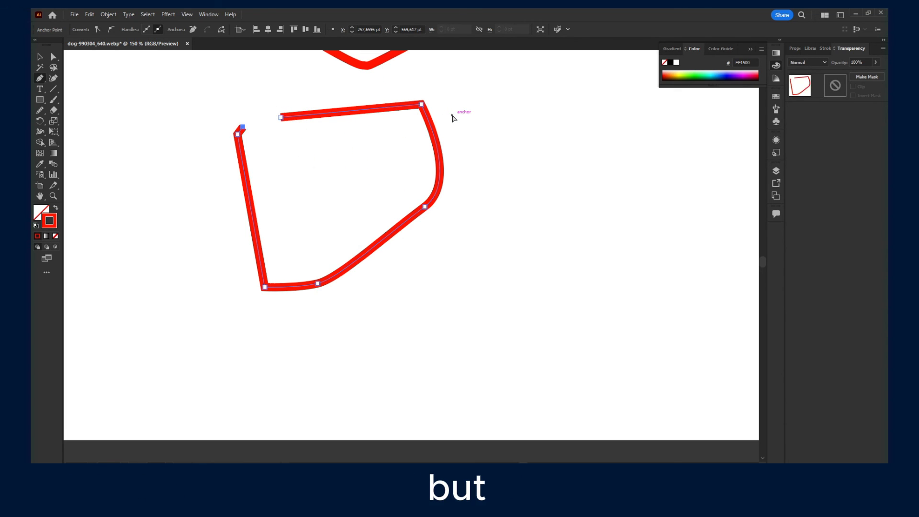
{"action": "scroll", "coordinate": [462, 134], "scroll_direction": "up", "scroll_amount": 8}
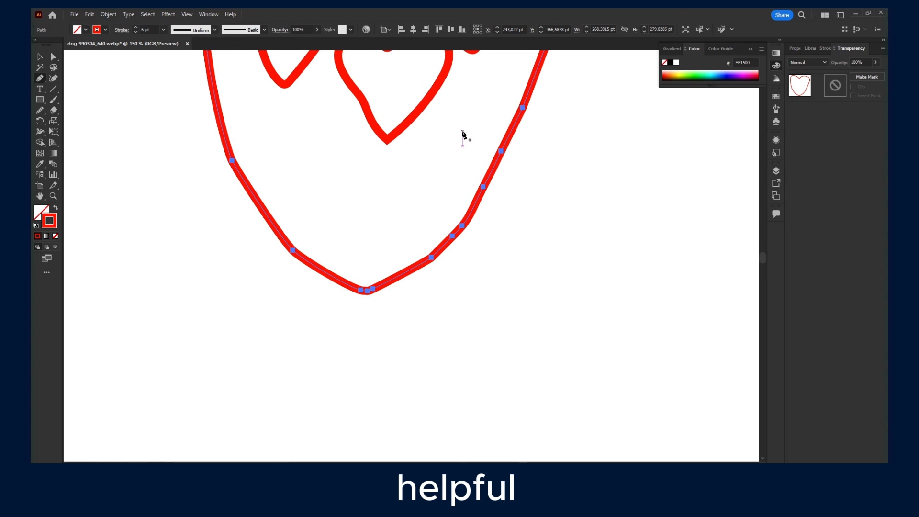
{"action": "mouse_move", "coordinate": [380, 478]}
{"action": "left_click", "coordinate": [393, 428]}
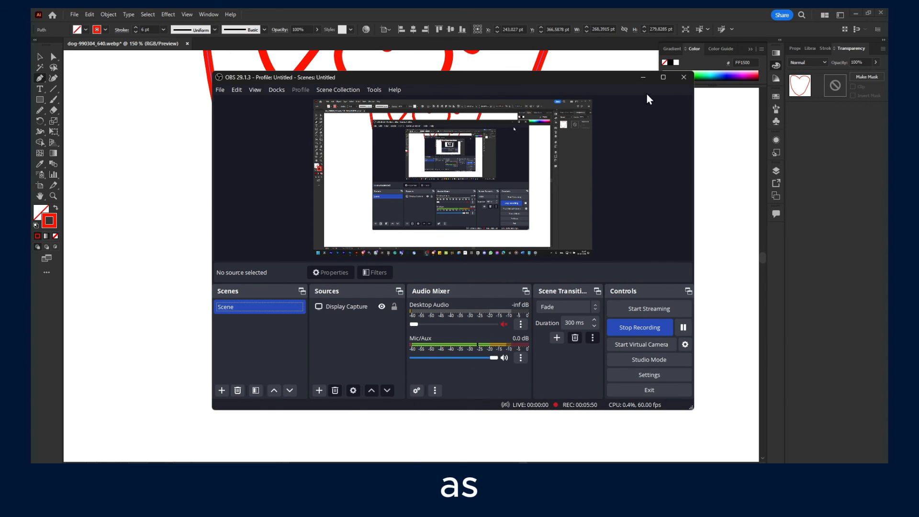
{"action": "left_click", "coordinate": [643, 77]}
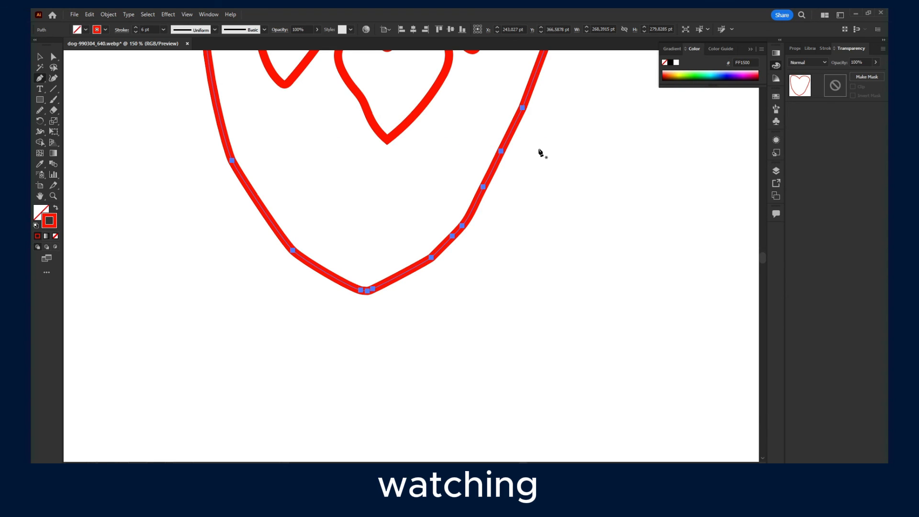